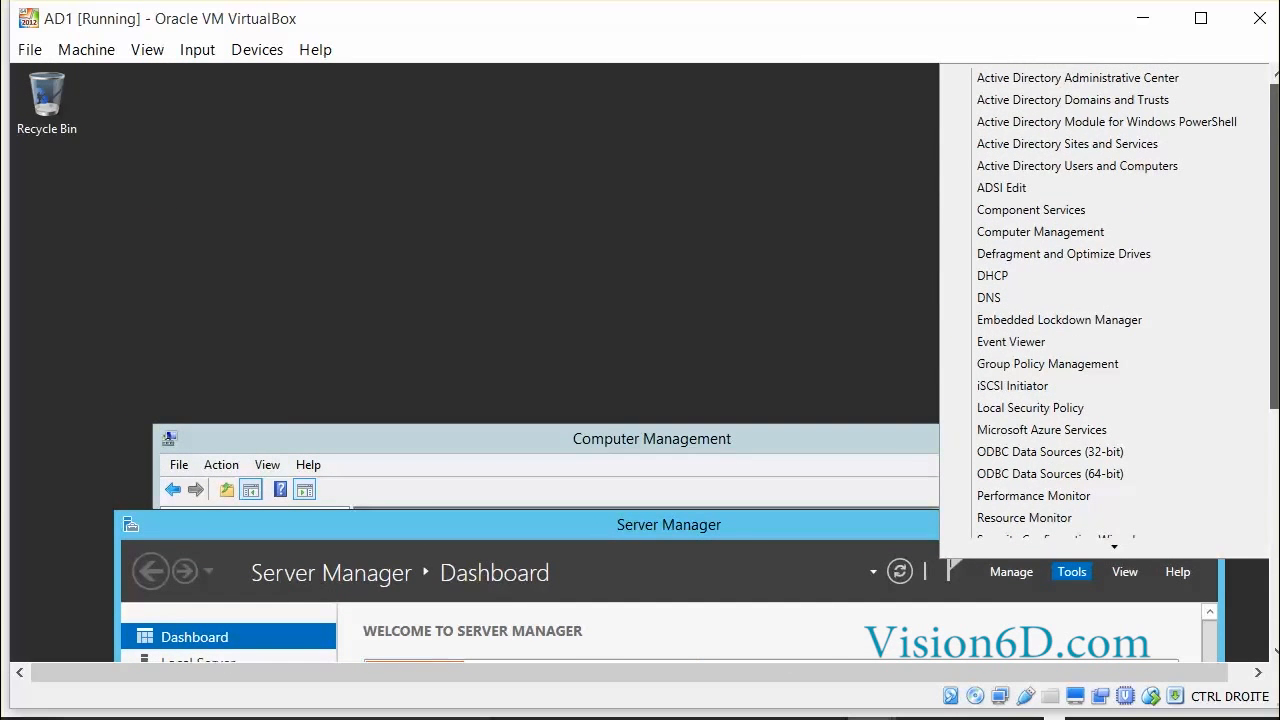
Open Active Directory Users and Computers from Tools and show the FORMATION.local Users container.
click(1061, 168)
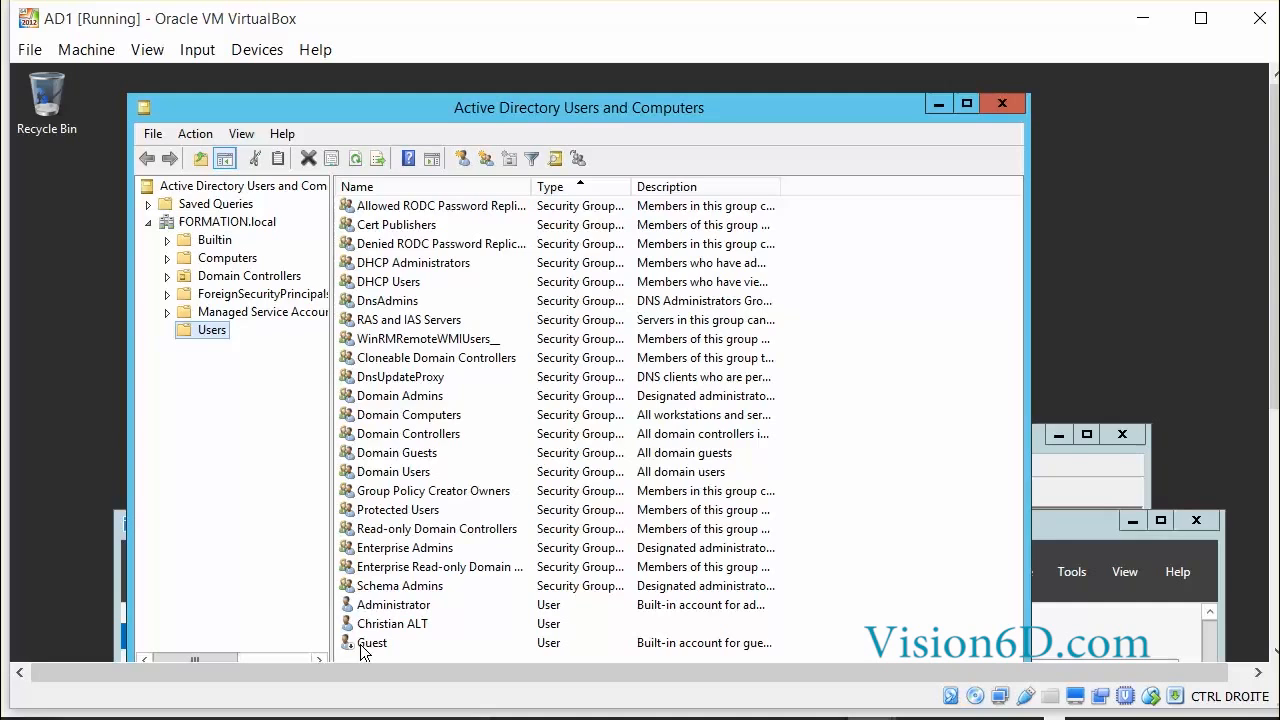
Start a new user in Users with user1 as first name and logon name, reaching the password page.
right_click(210, 330)
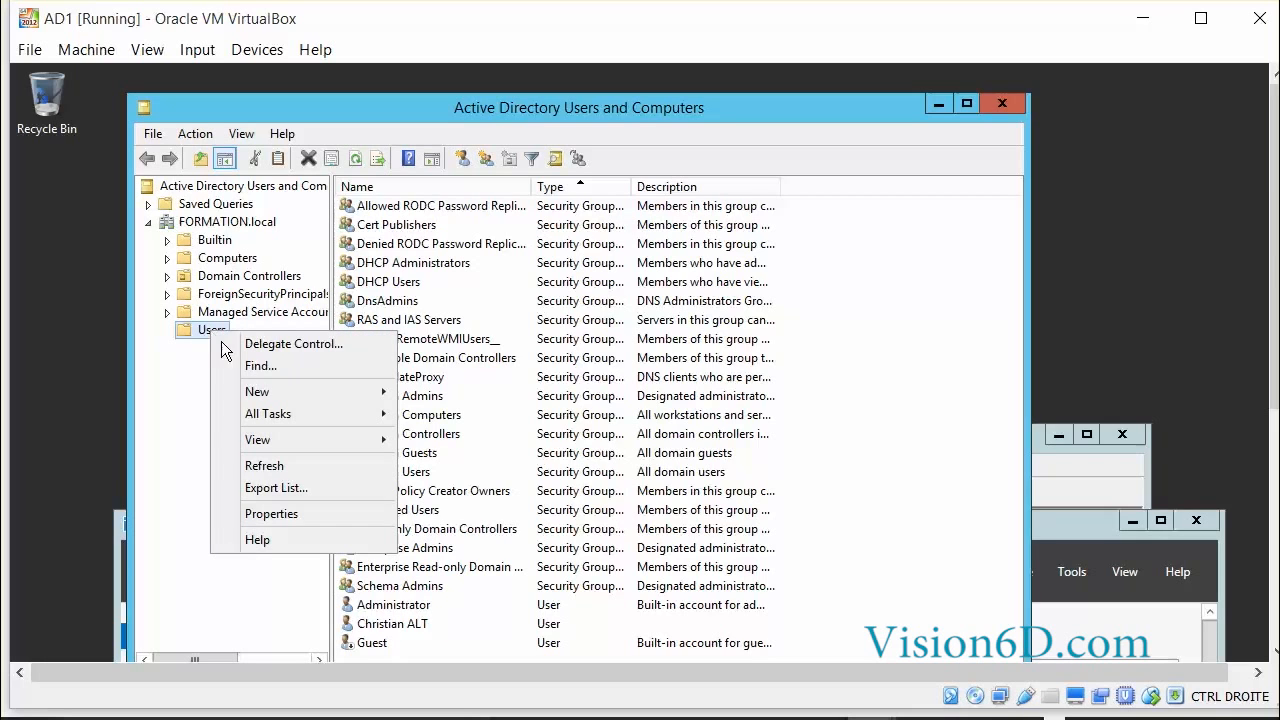
mouse_move(319, 399)
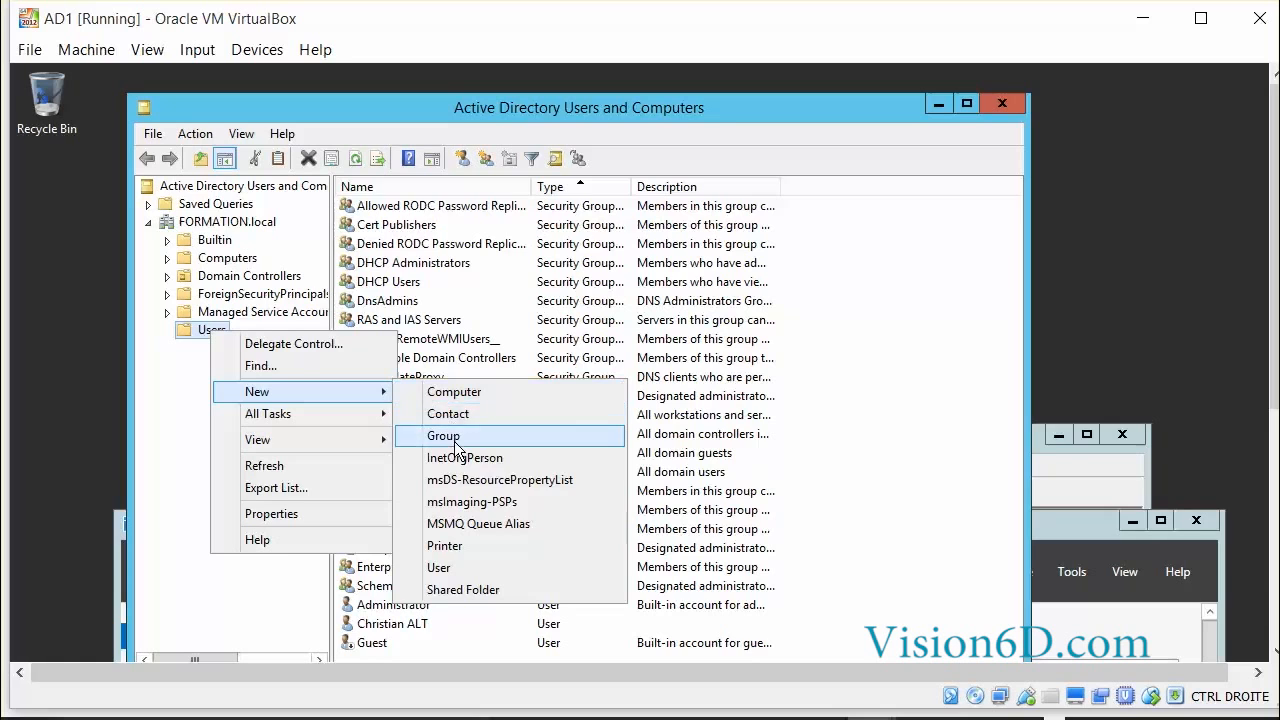
click(463, 570)
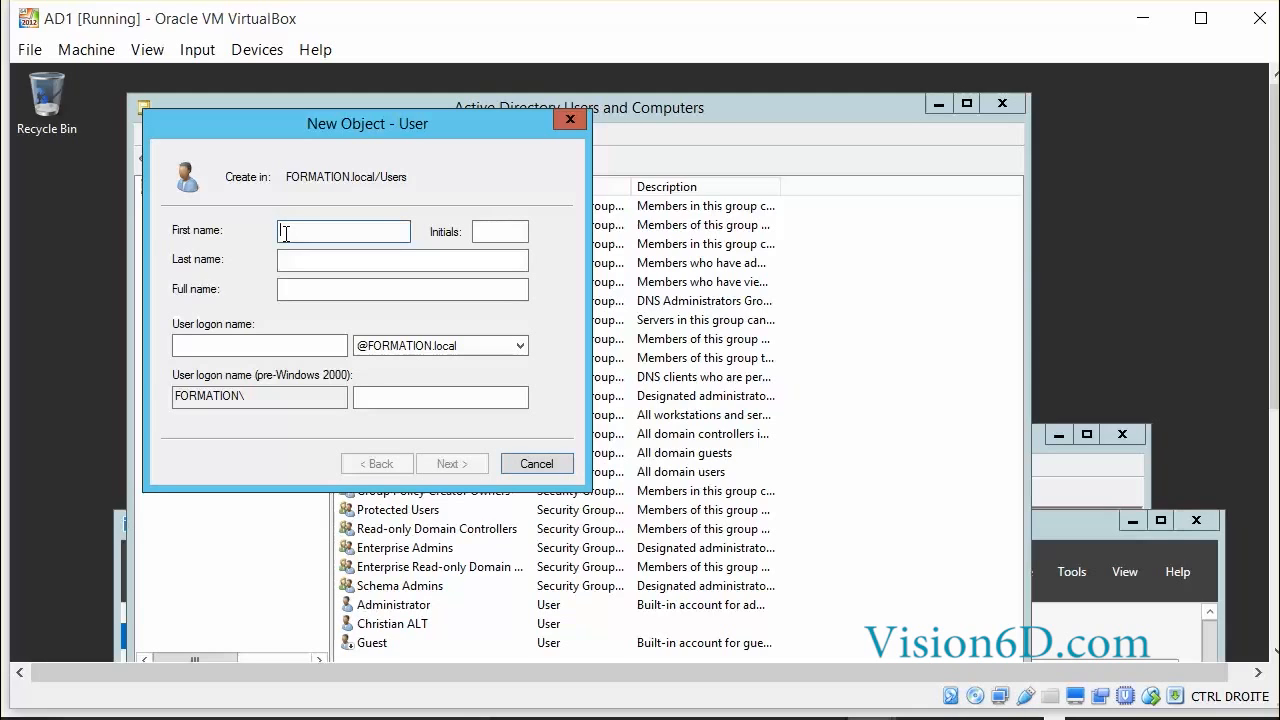
text(user1)
click(204, 344)
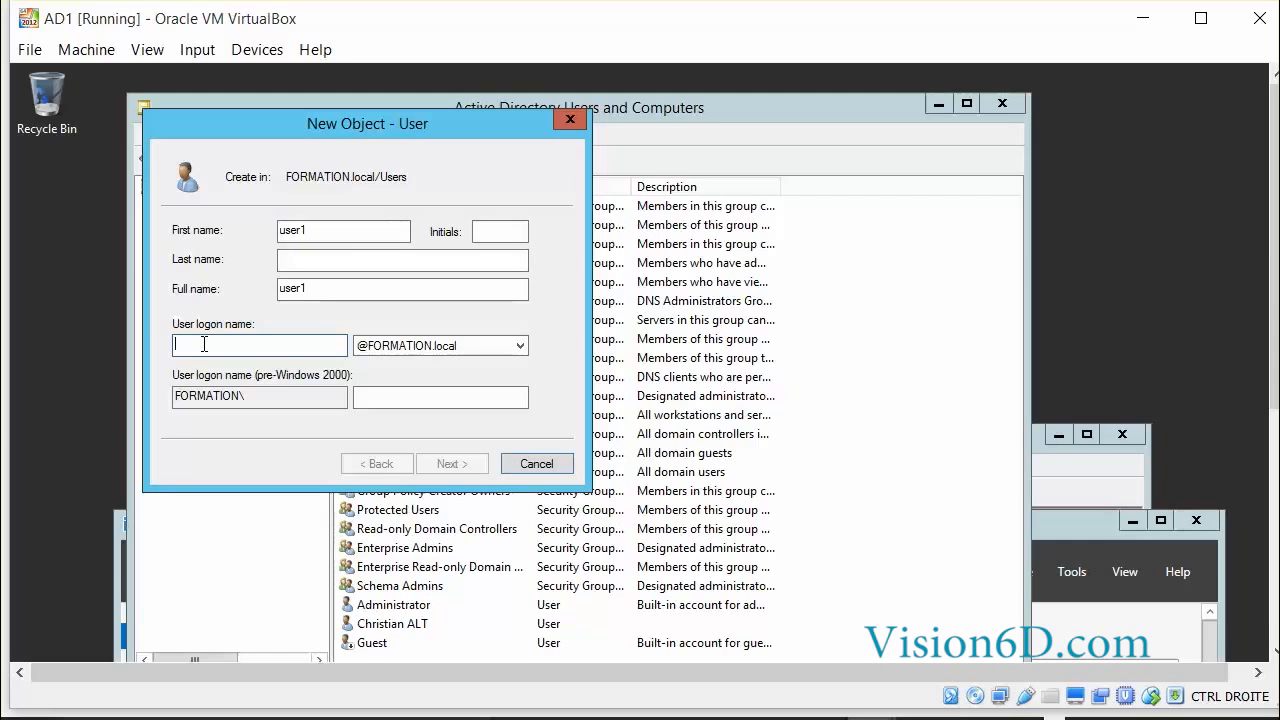
text(user1)
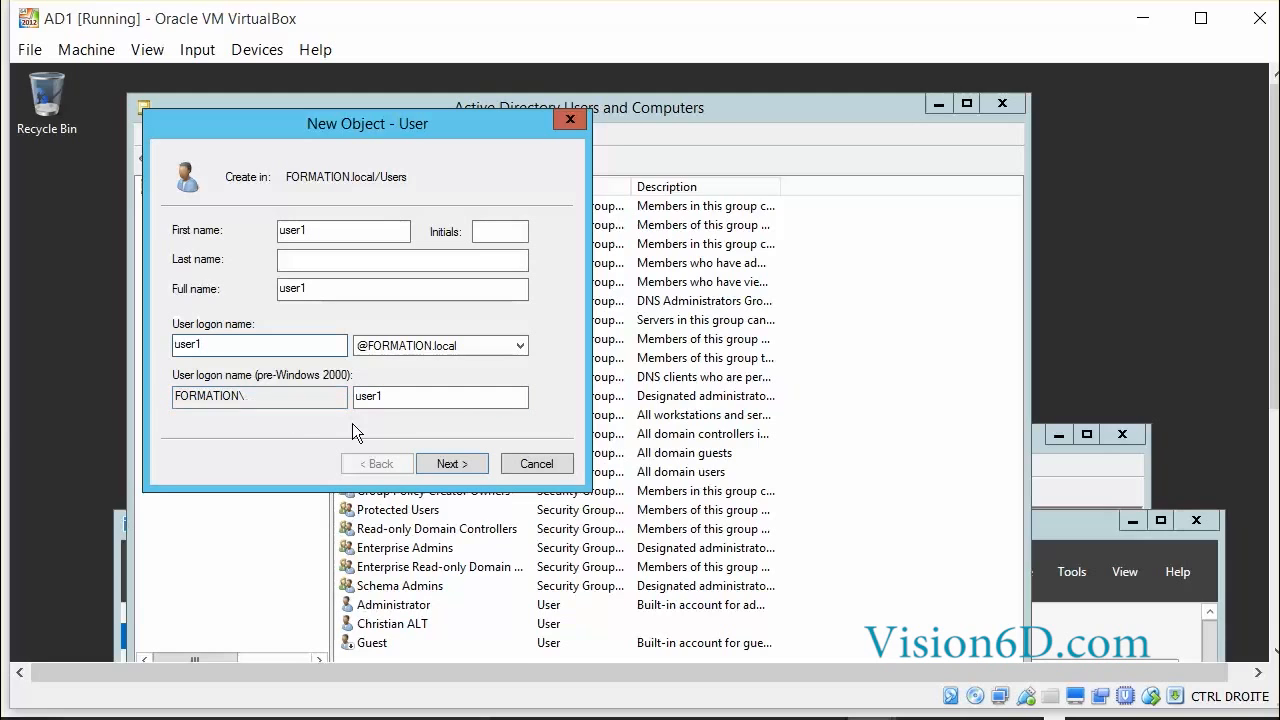
click(475, 466)
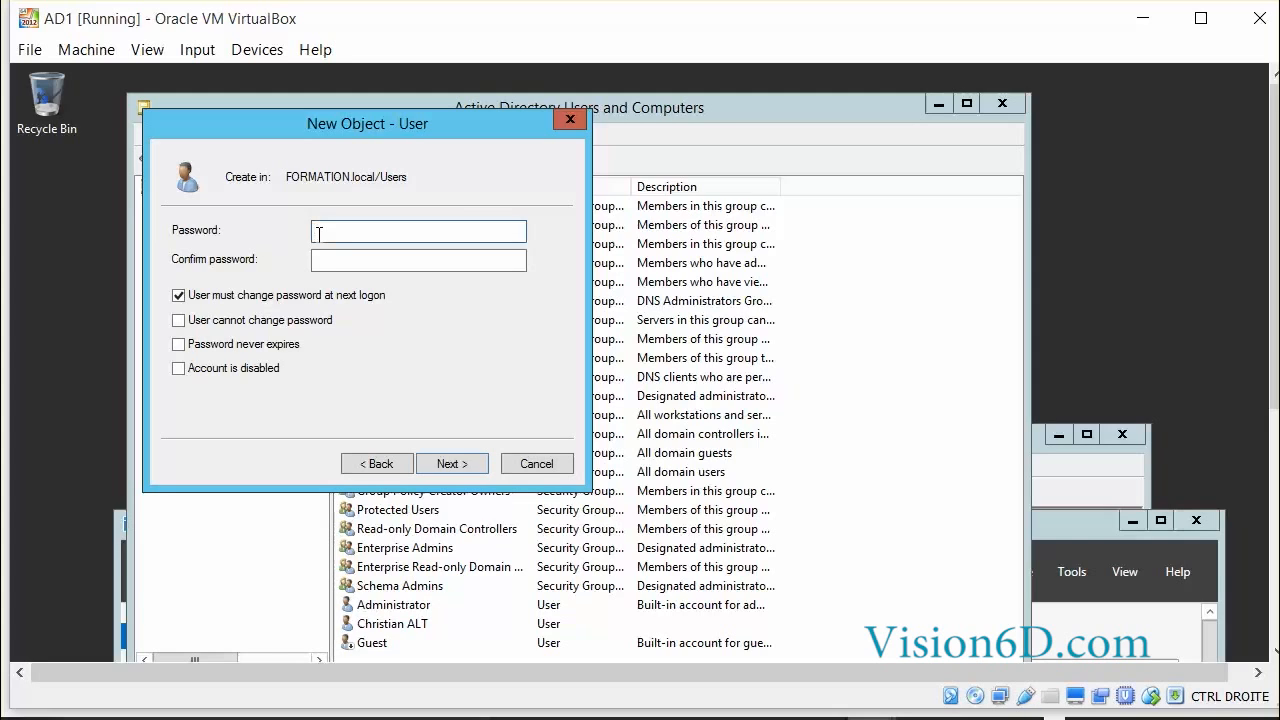
Enter and confirm user1's password, clear 'must change at next logon', and enable 'Password never expires'.
text(••••••••••)
key(Tab)
text(••••••••••)
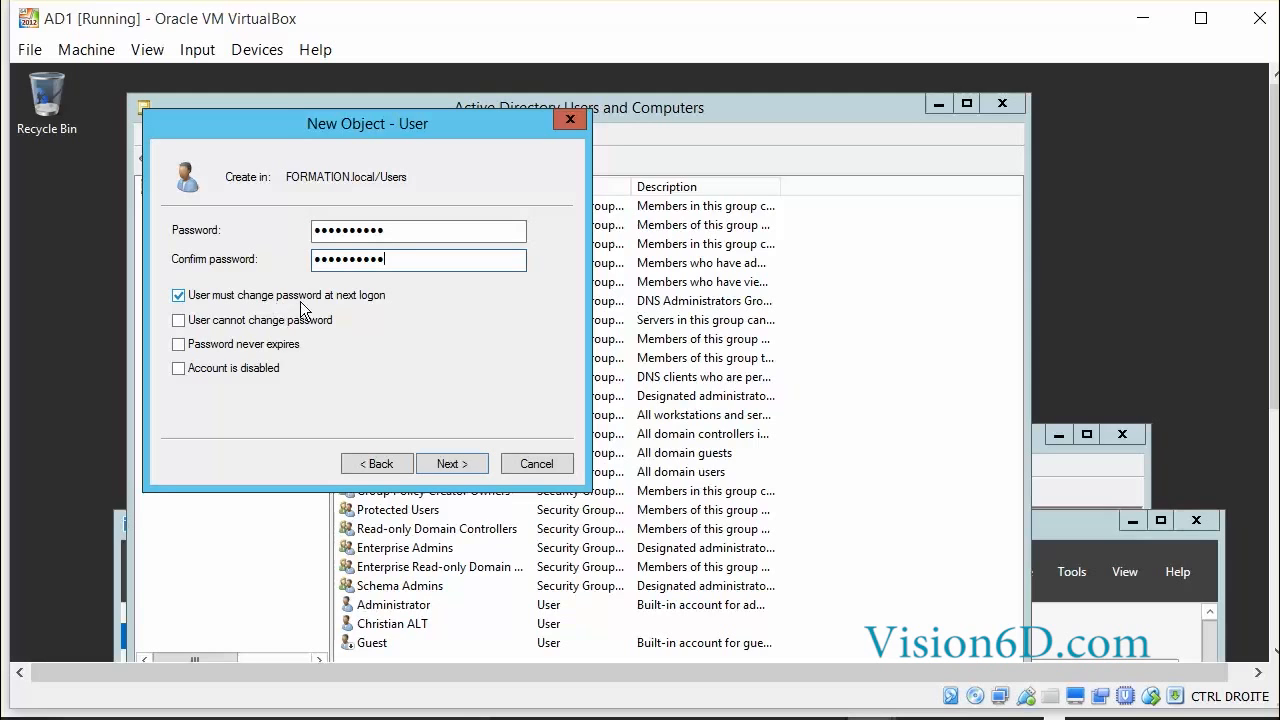
click(178, 296)
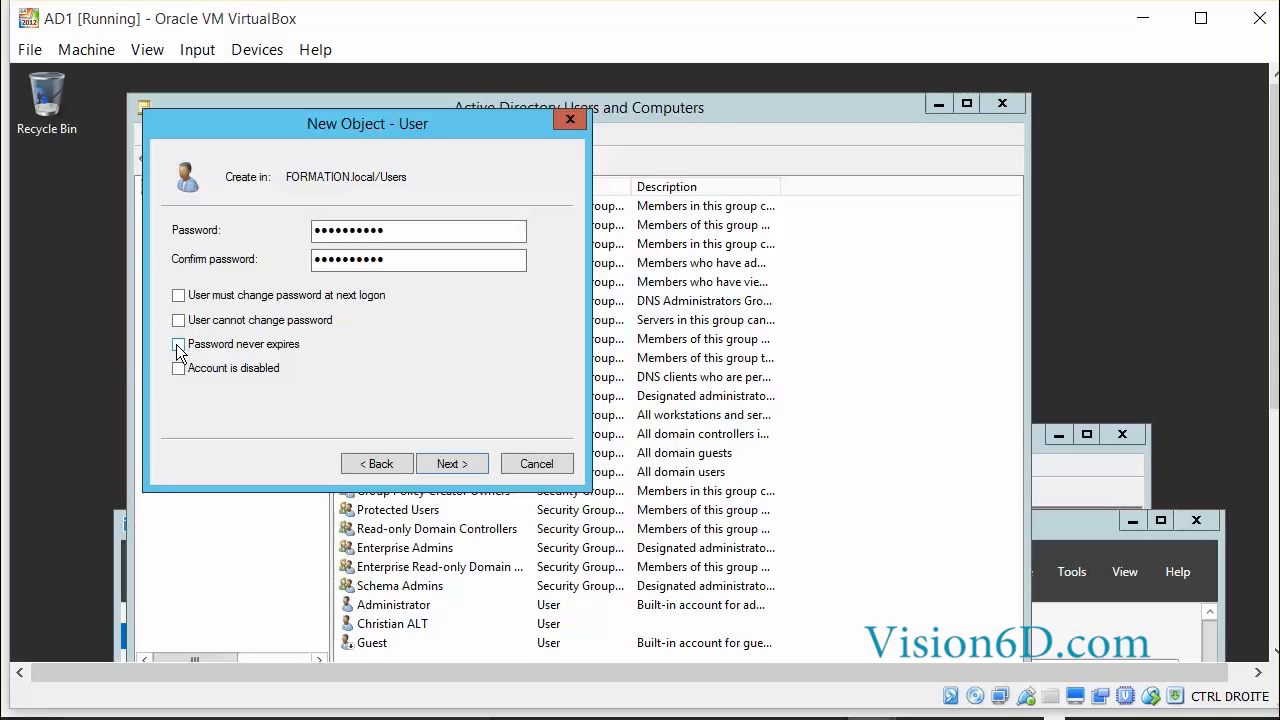
click(178, 345)
click(457, 463)
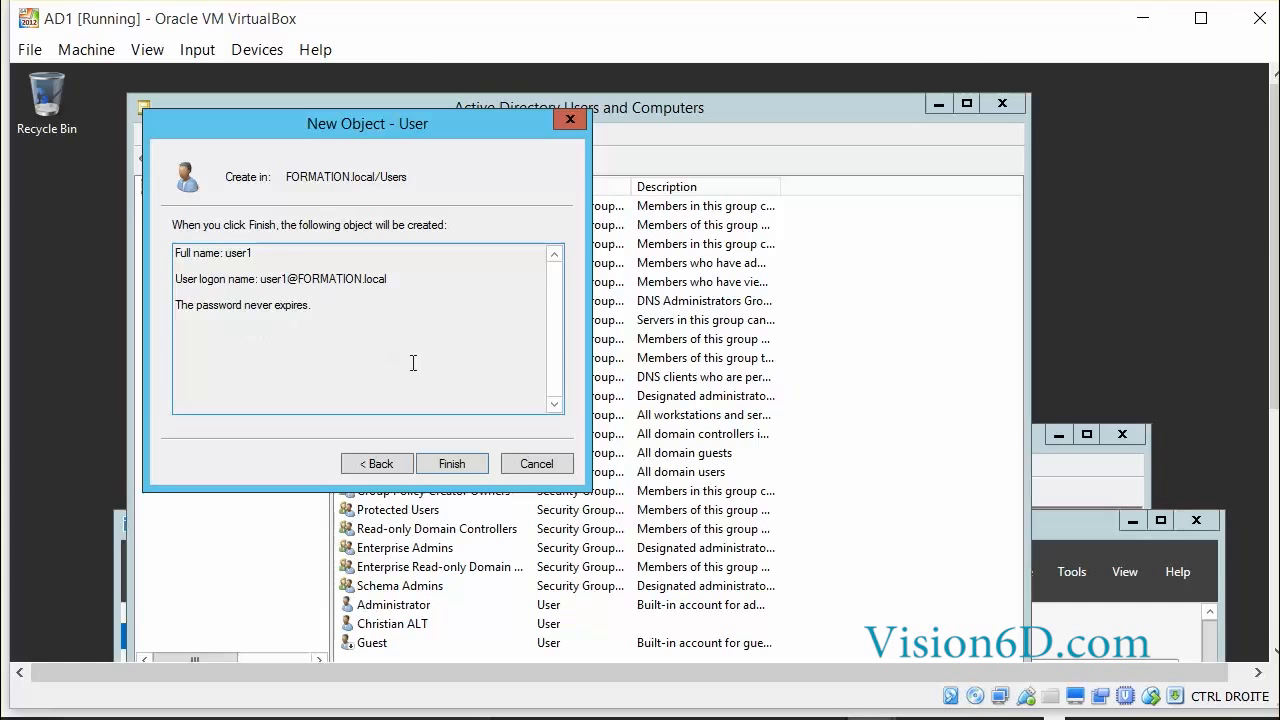
Try to finish creating user1 and dismiss the password policy error.
click(454, 465)
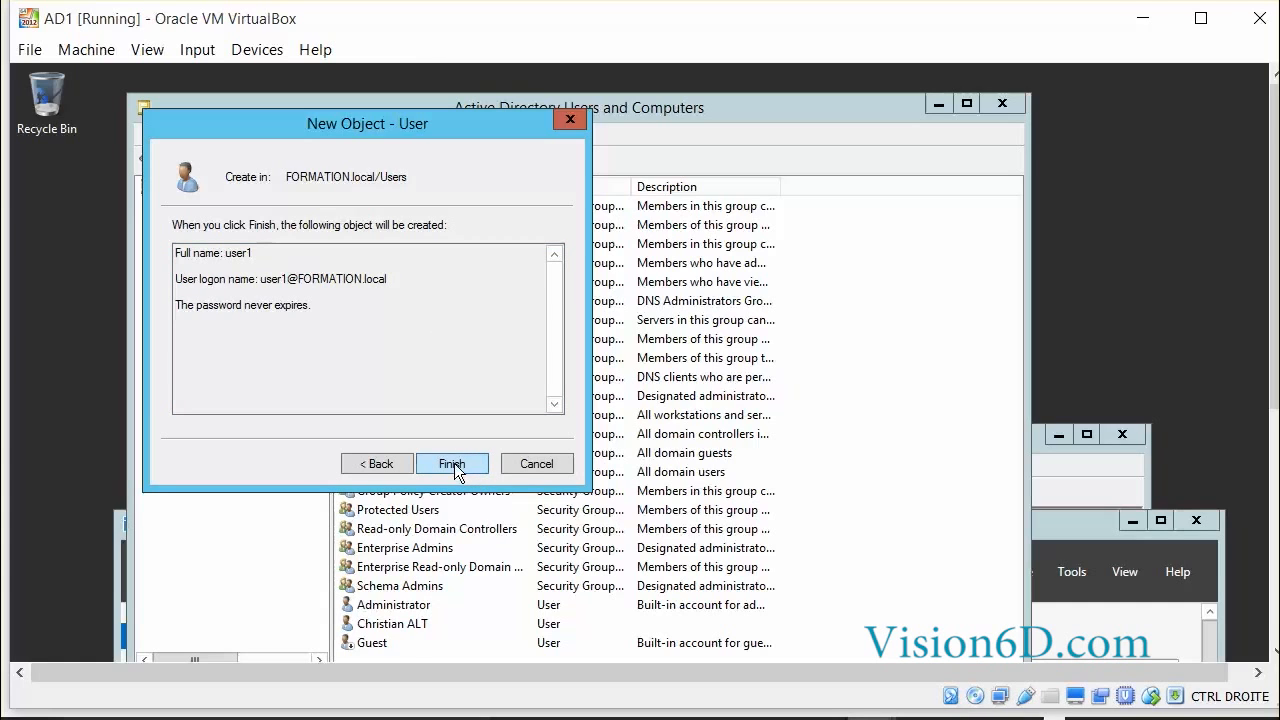
drag(677, 509, 669, 173)
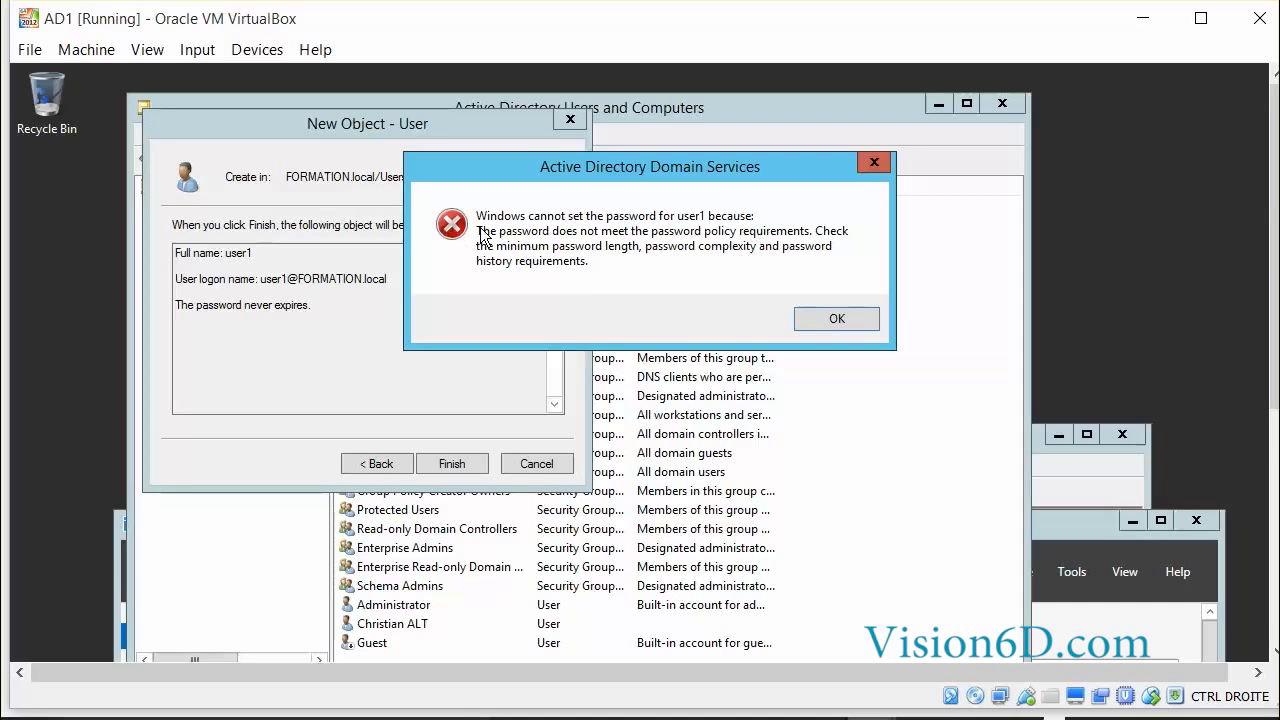
click(834, 316)
Return to the password page, then complete the user1 creation.
click(360, 464)
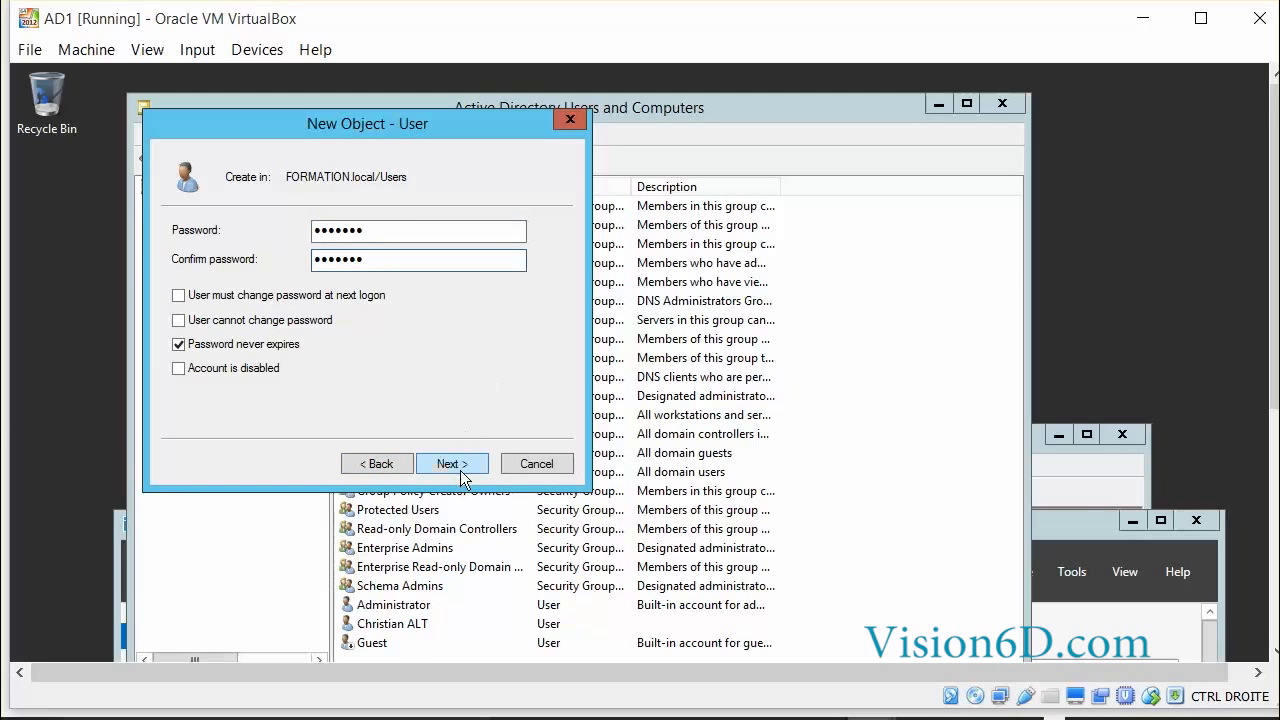
click(460, 470)
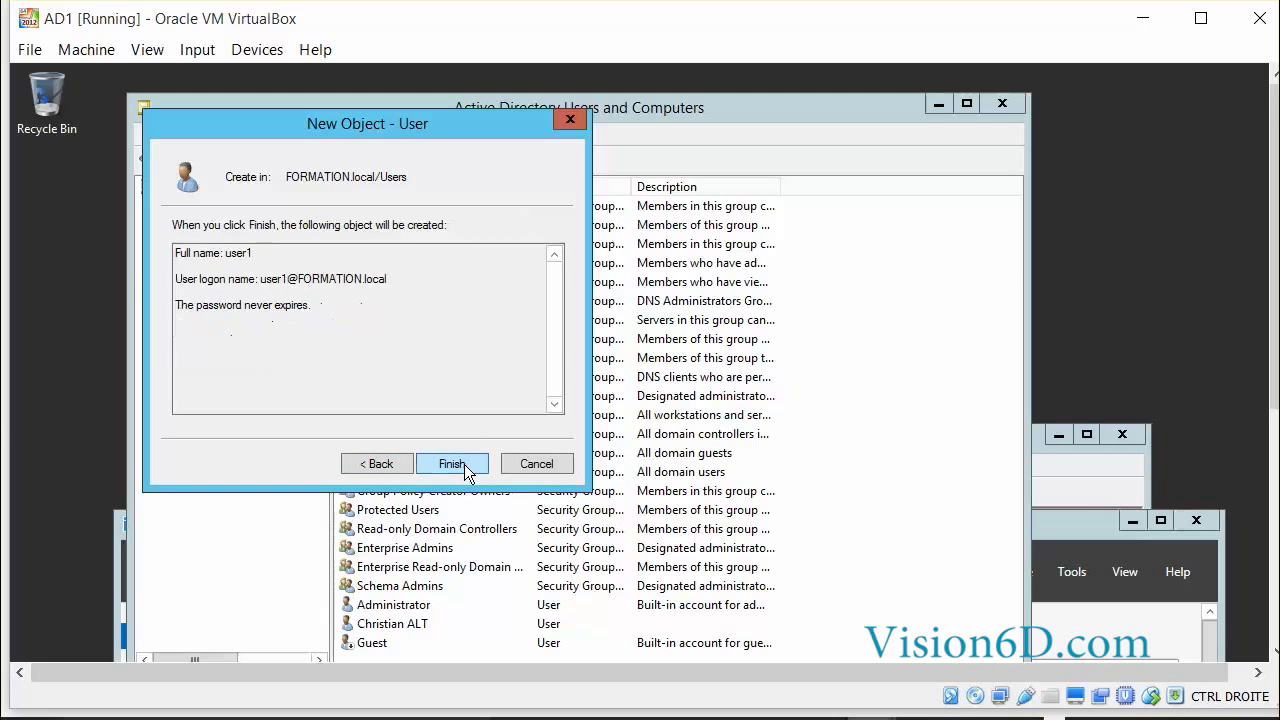
click(464, 464)
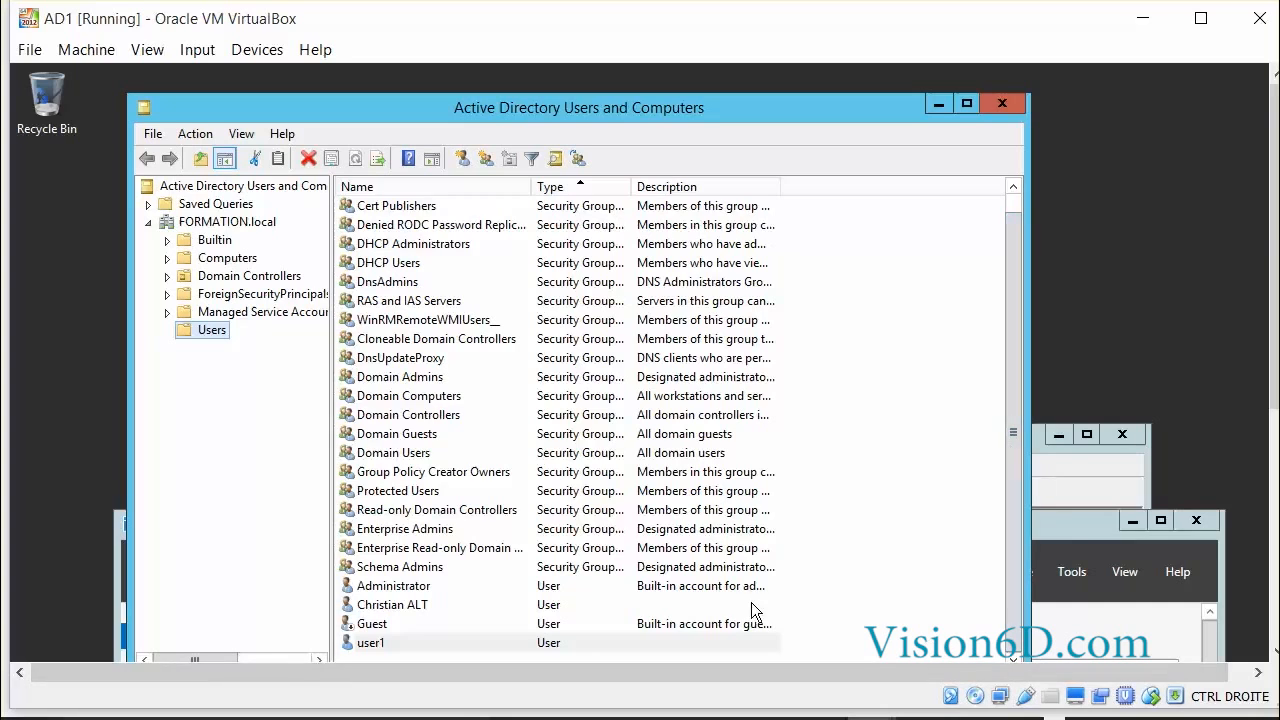
Open user1's properties and view its Address and Account tabs.
click(370, 643)
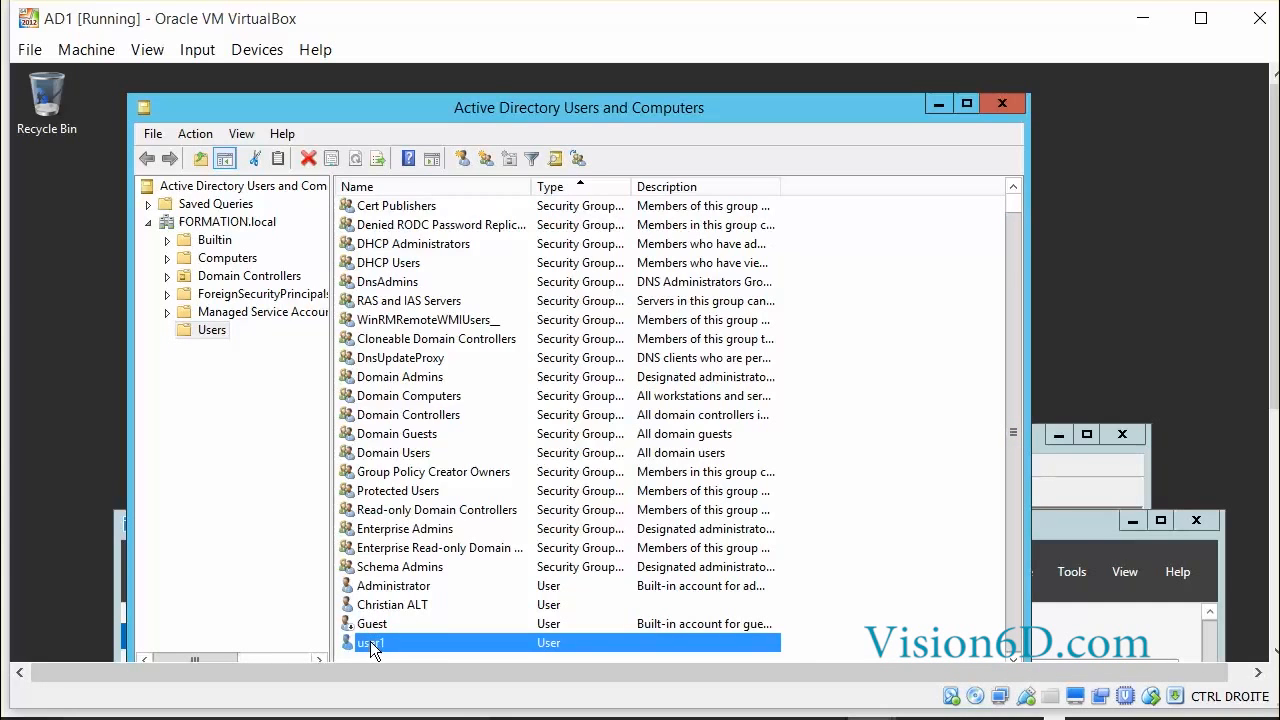
double_click(370, 642)
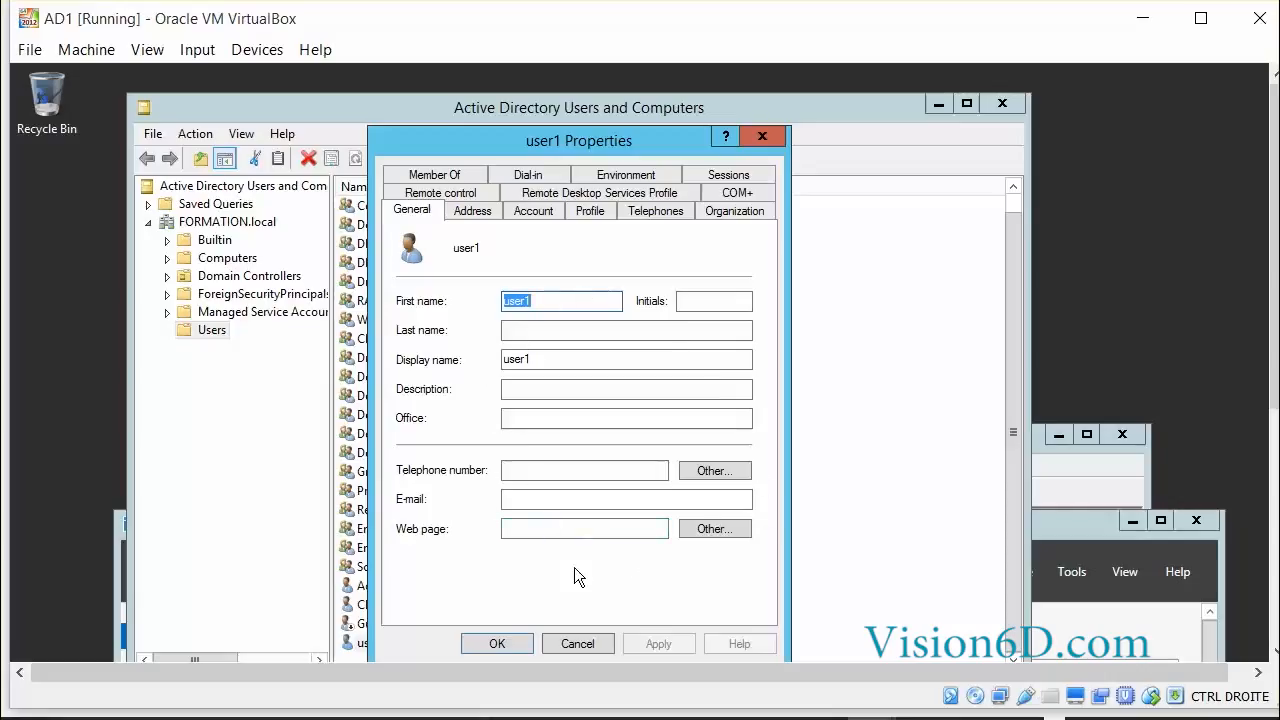
click(472, 211)
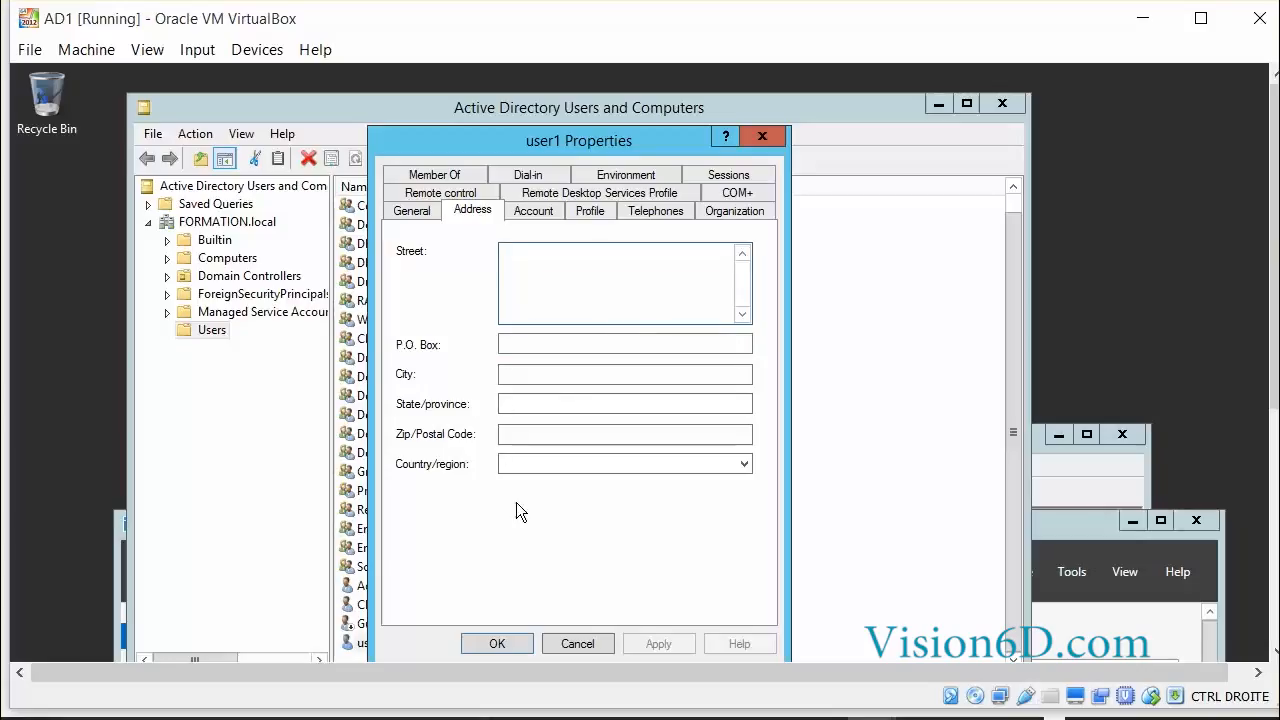
click(526, 217)
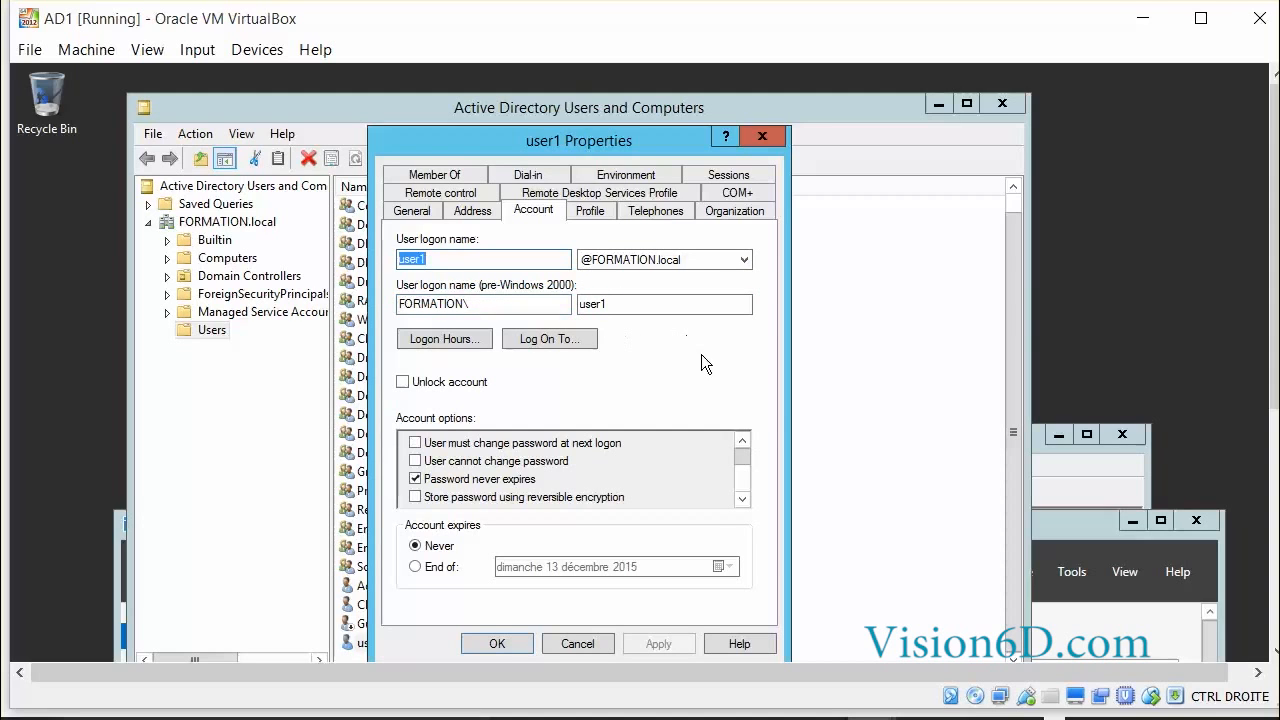
click(437, 340)
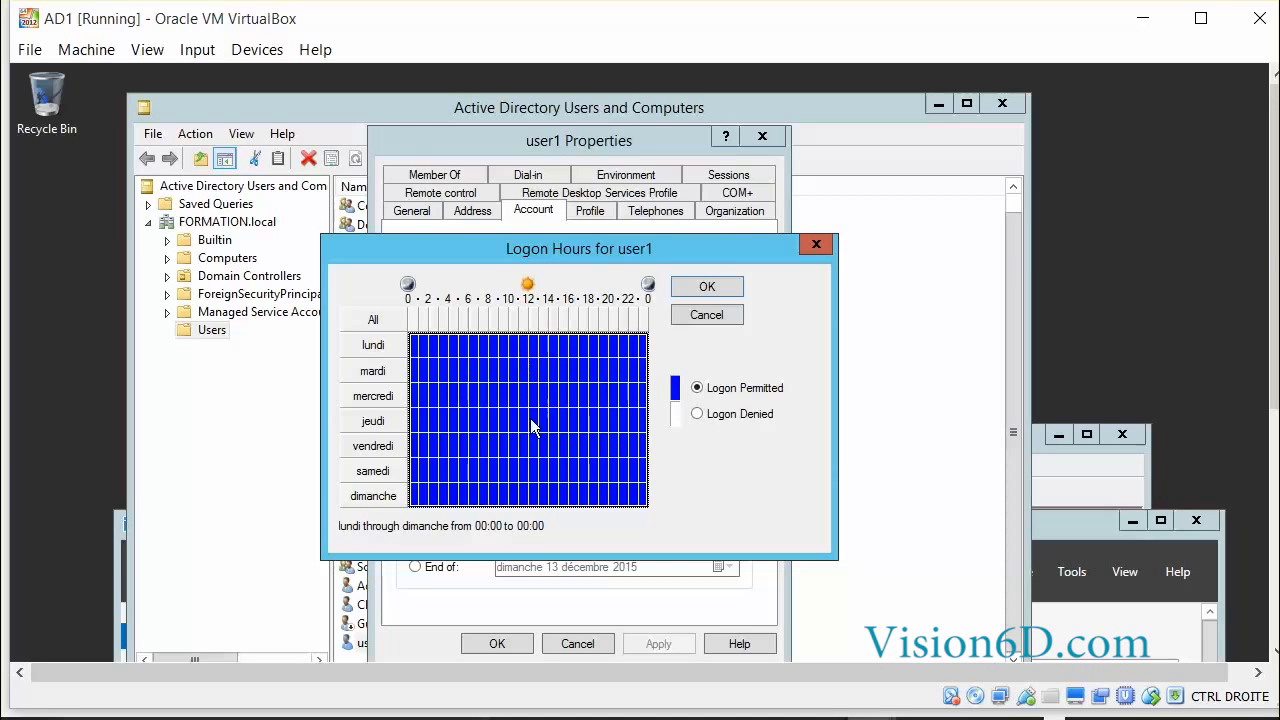
click(706, 315)
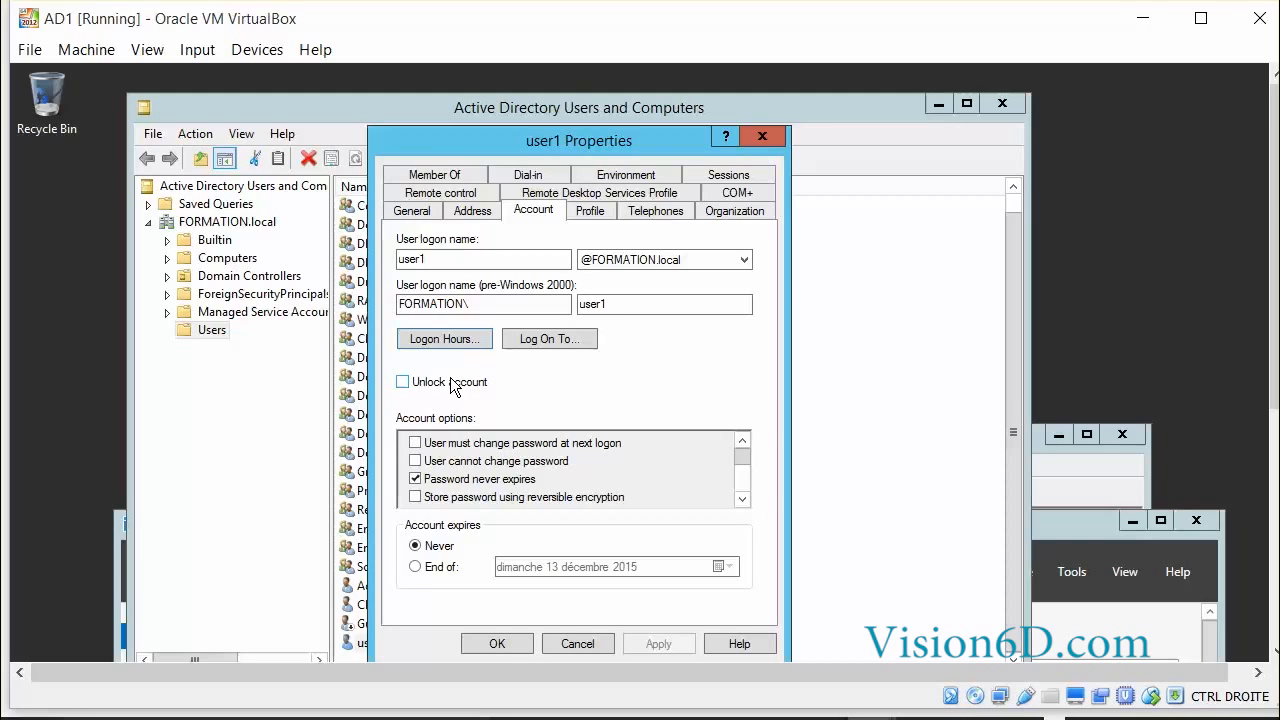
Browse user1's Profile, Telephones, Organization and Member Of tabs, showing only Domain Users membership.
click(587, 211)
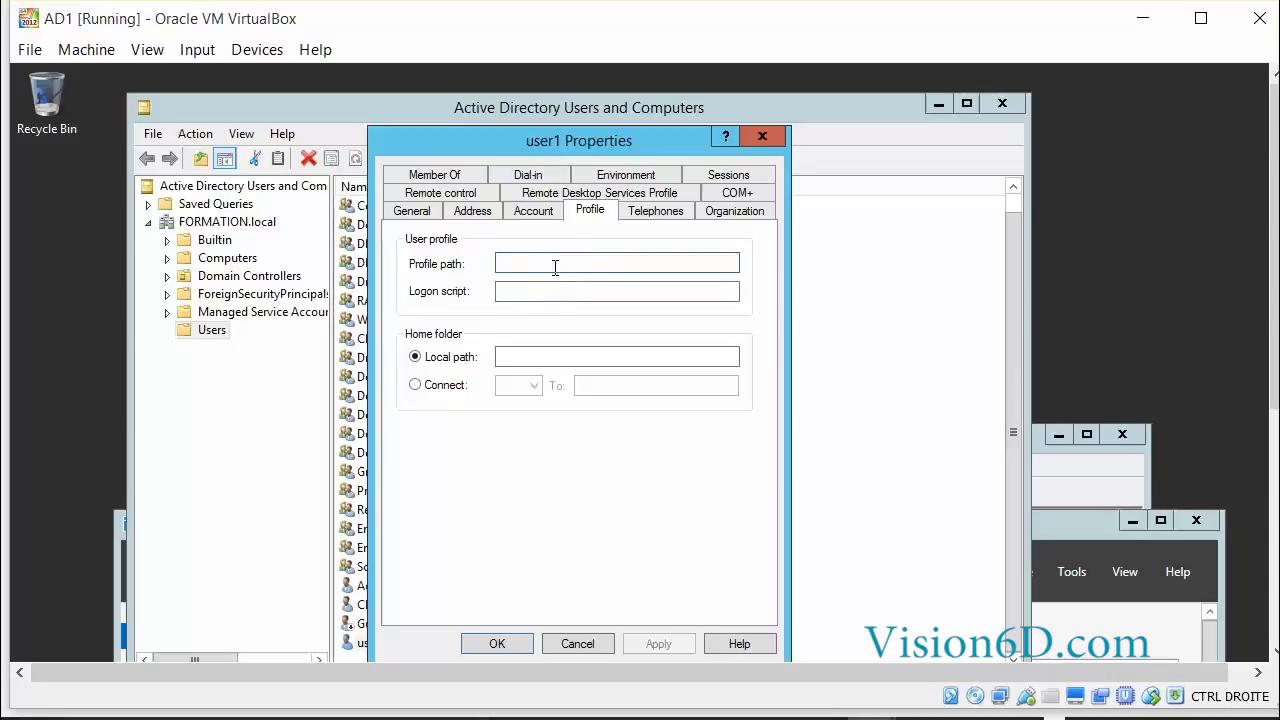
click(505, 263)
click(658, 213)
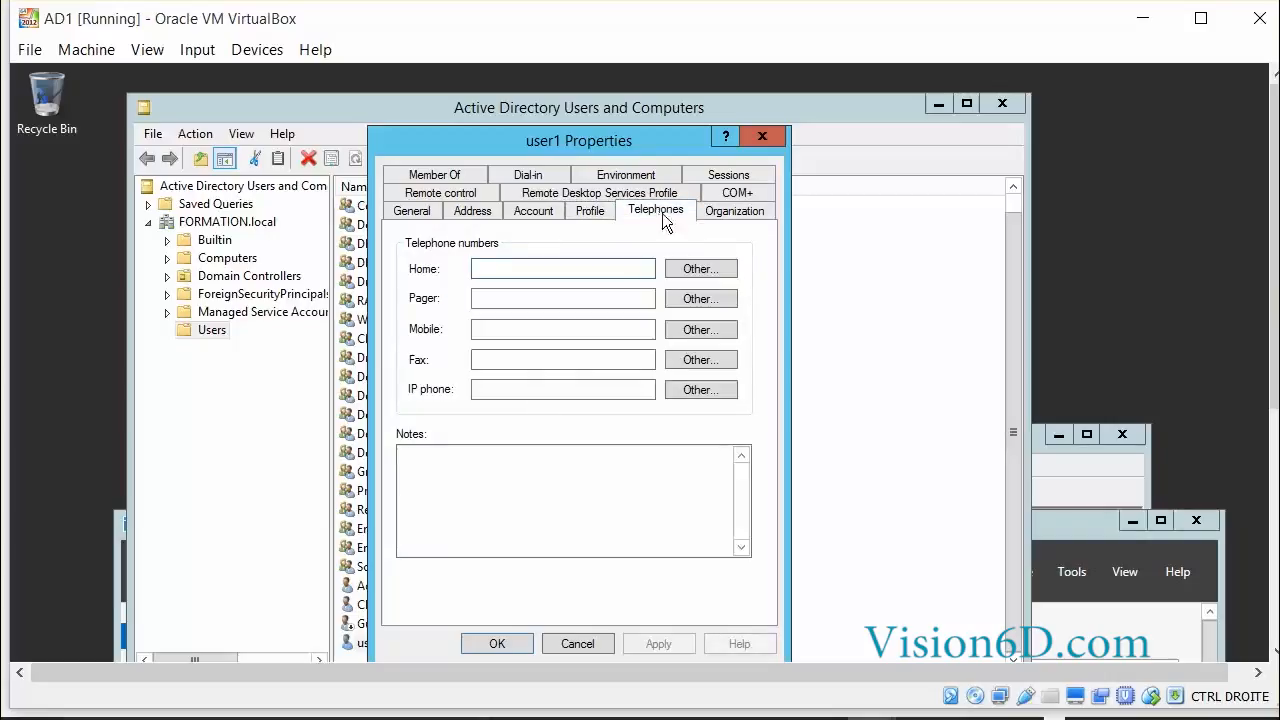
click(721, 215)
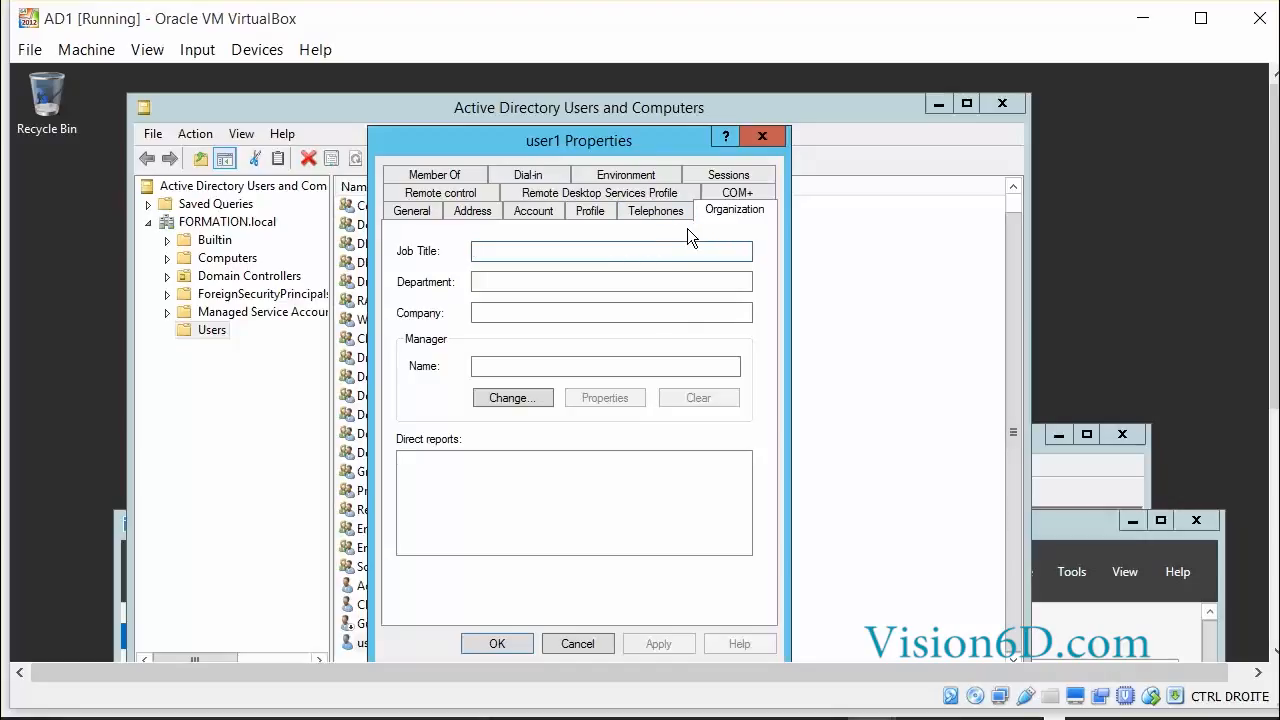
click(425, 176)
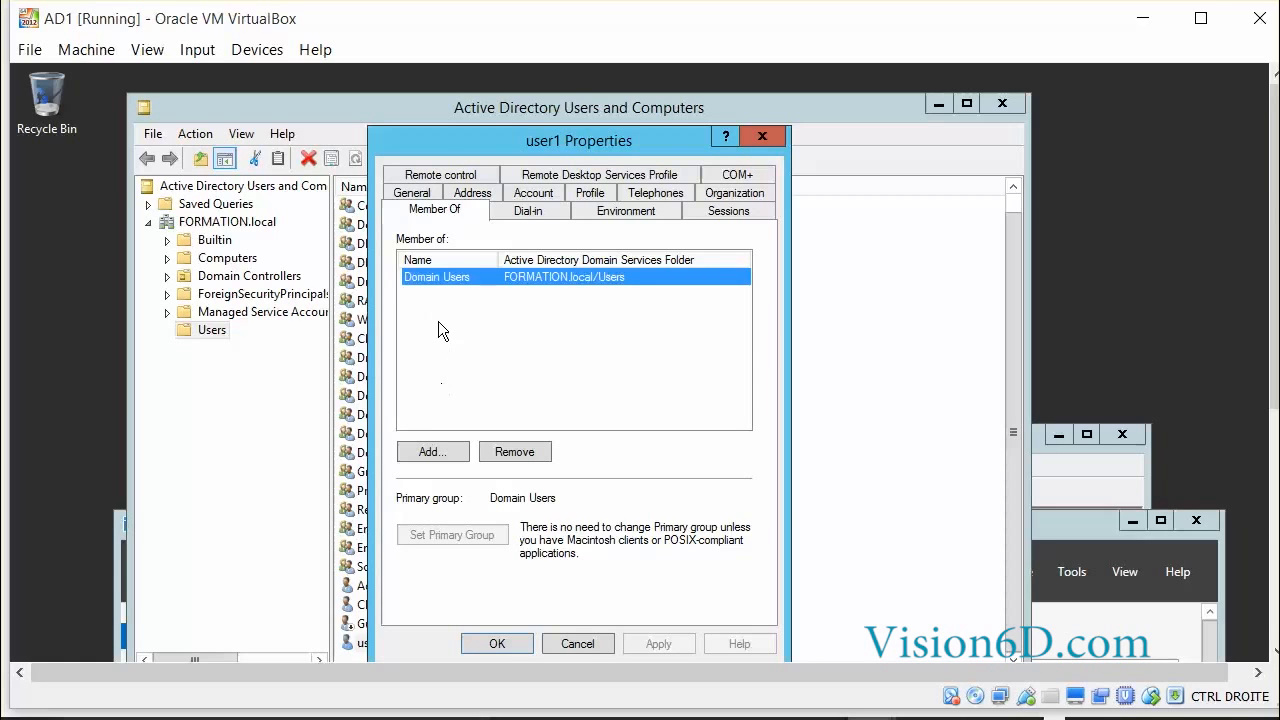
Look up groups matching 'domain' with Check Names, then cancel without adding any.
click(440, 453)
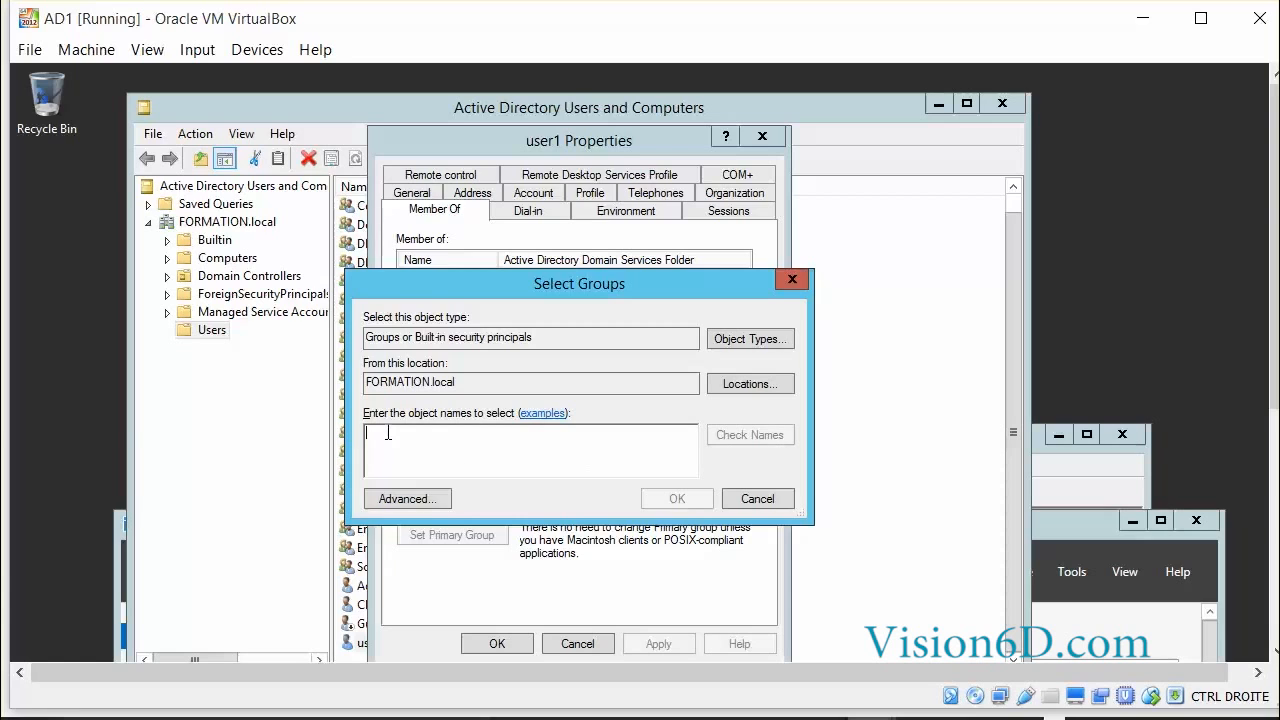
text(domain)
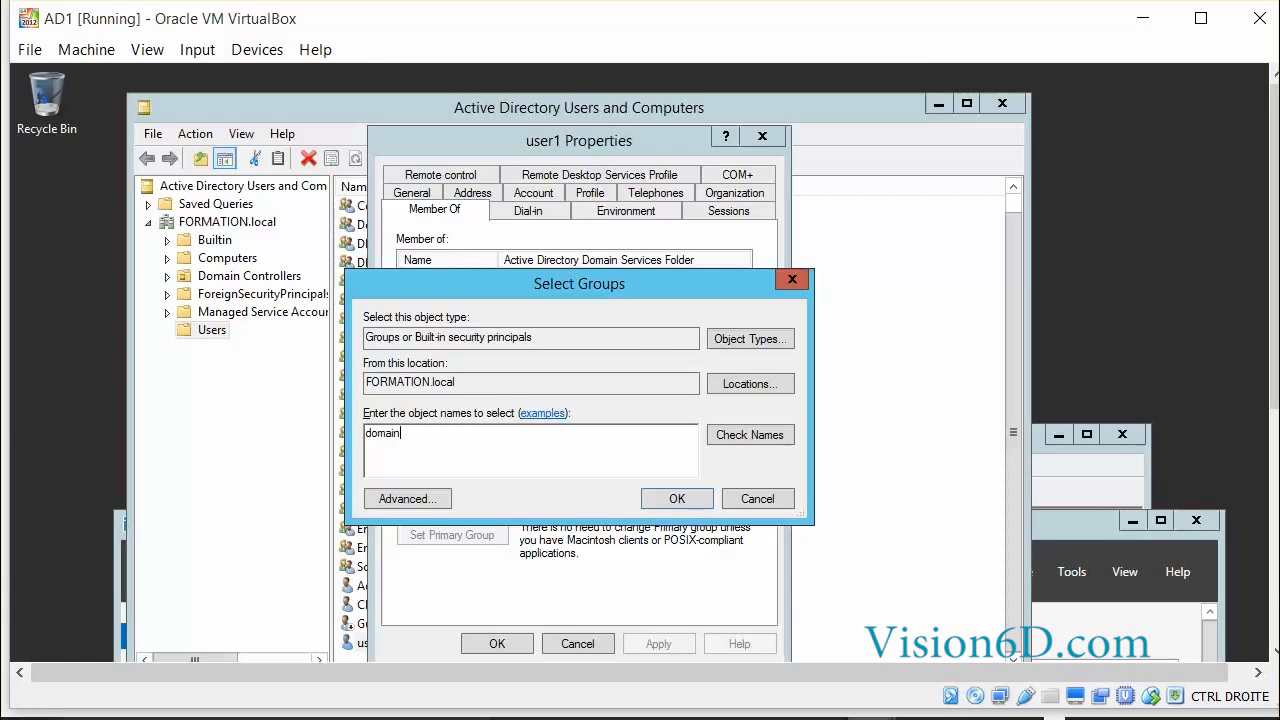
click(735, 432)
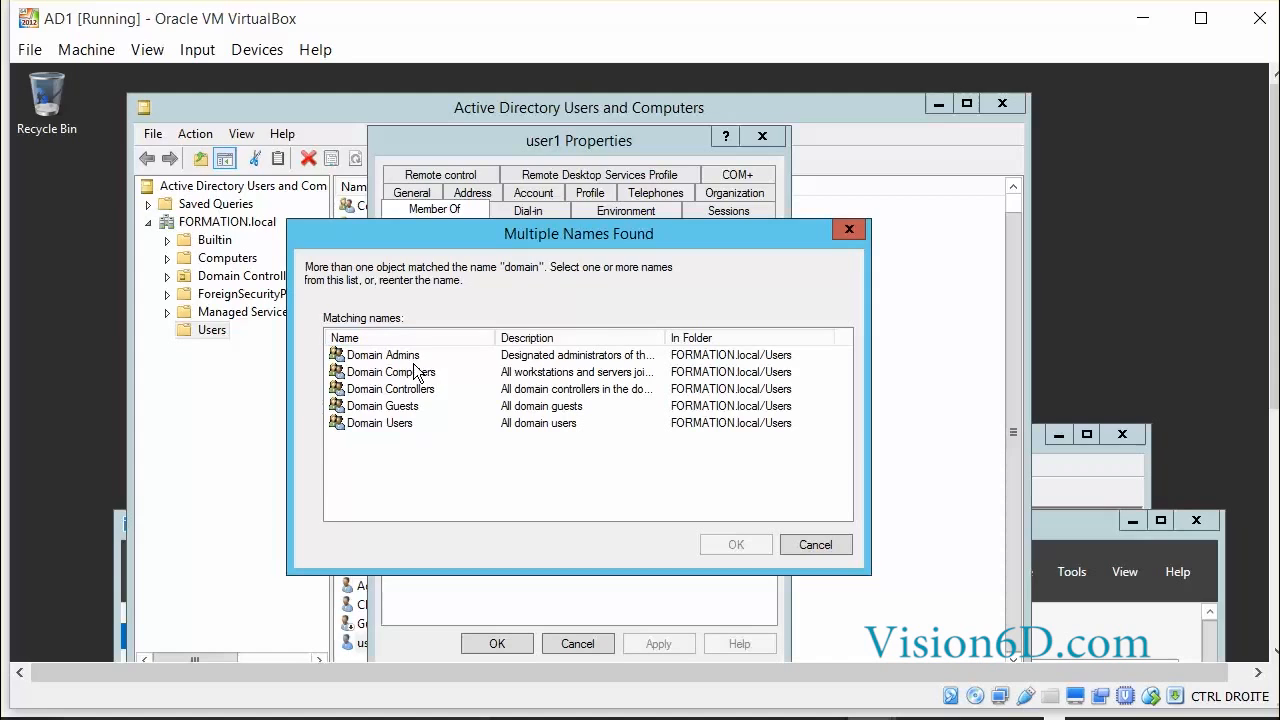
click(815, 545)
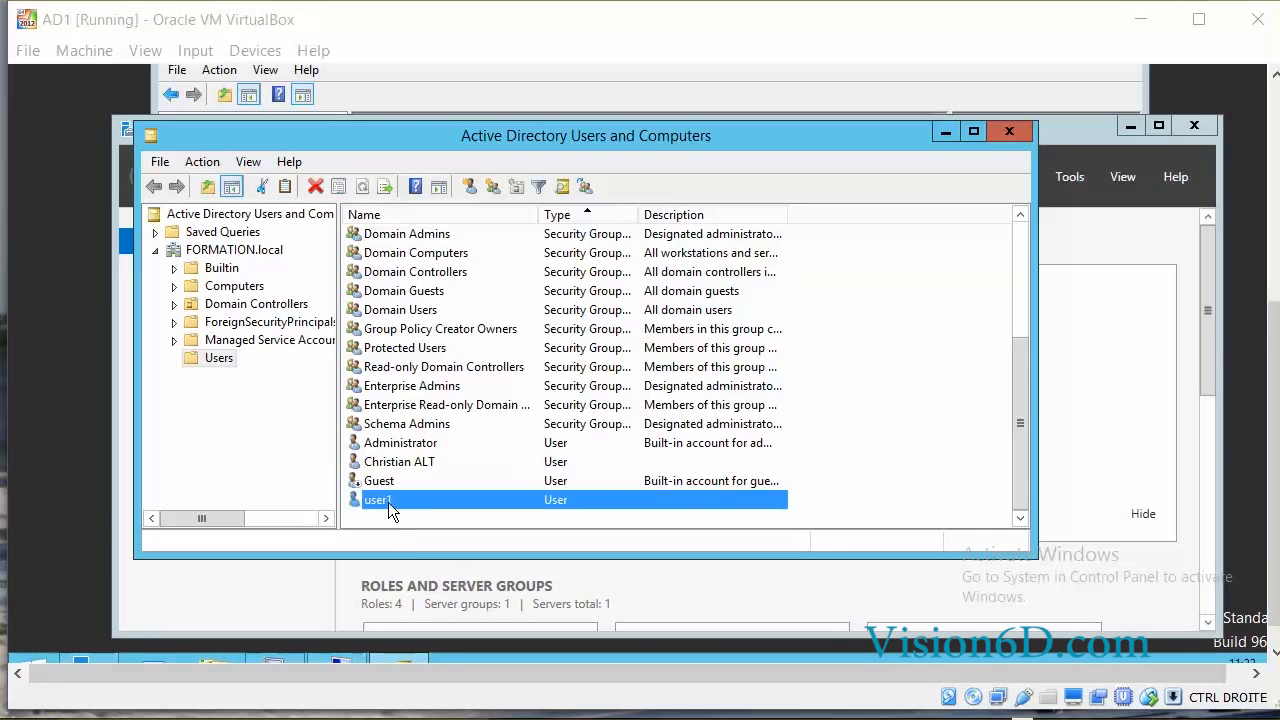
Copy user1 into a new account user2 with its own password and finish.
right_click(385, 503)
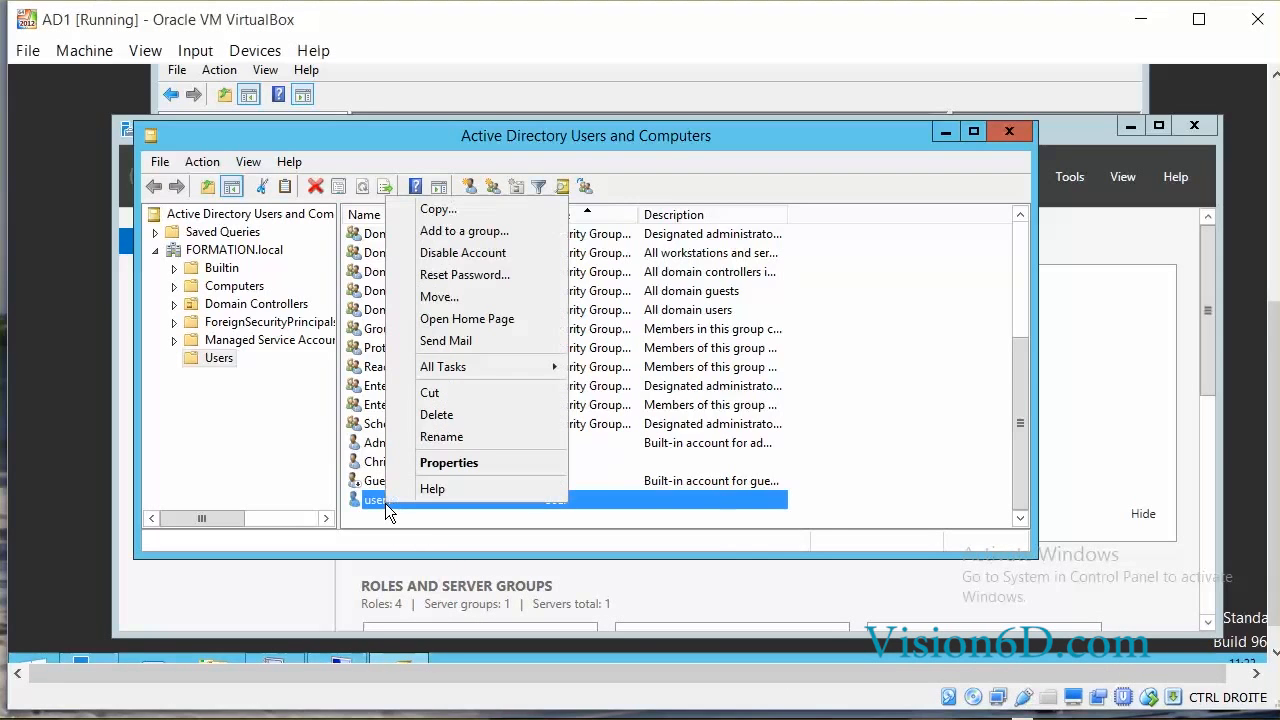
click(437, 208)
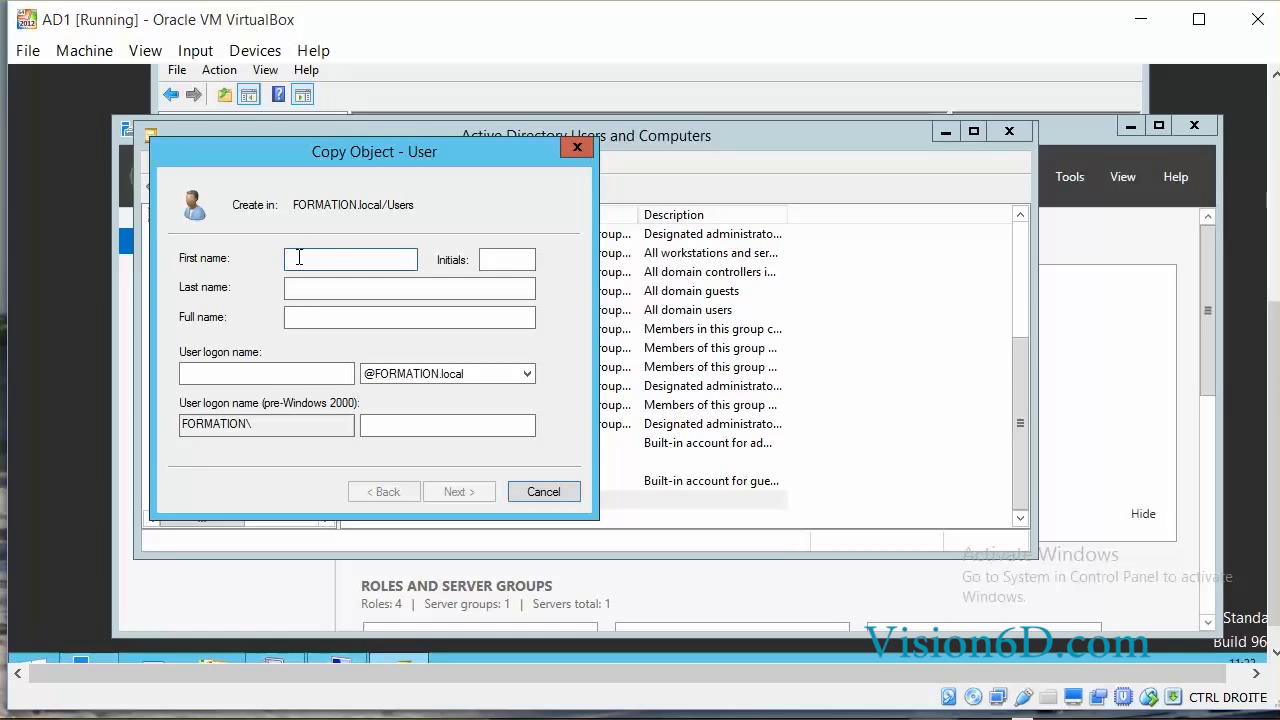
text(er2)
click(214, 372)
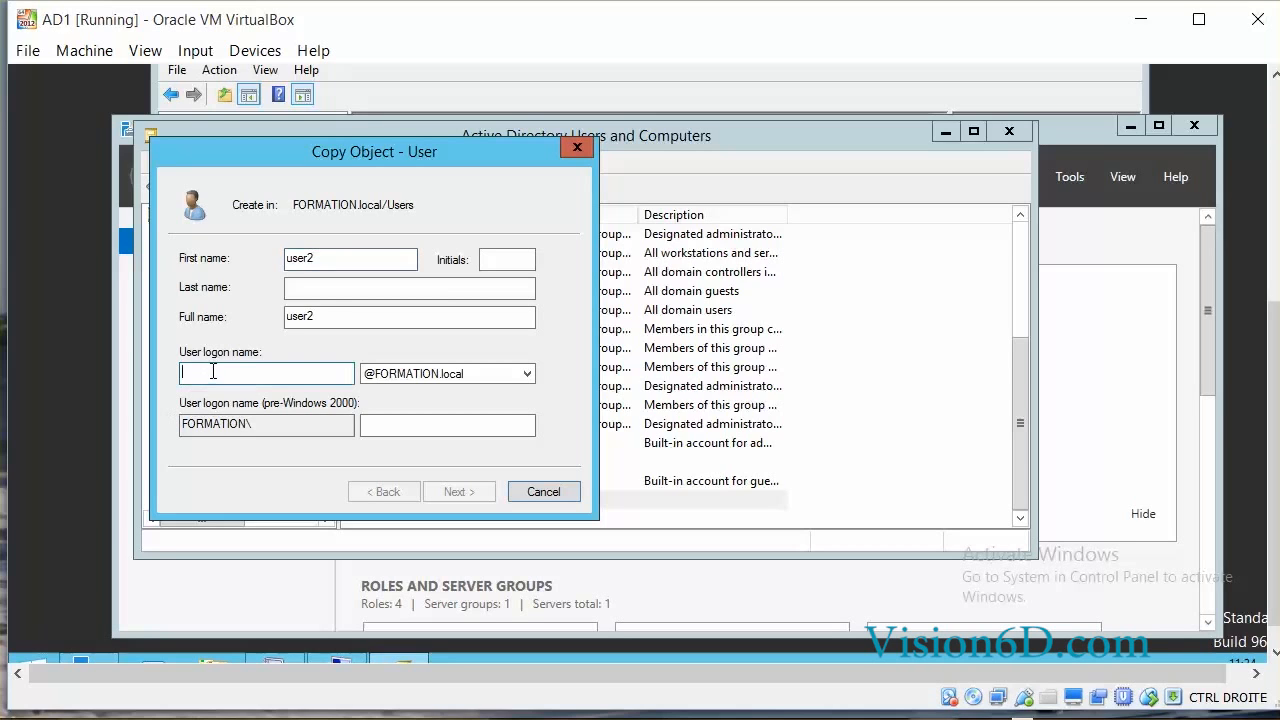
text(user2)
click(483, 491)
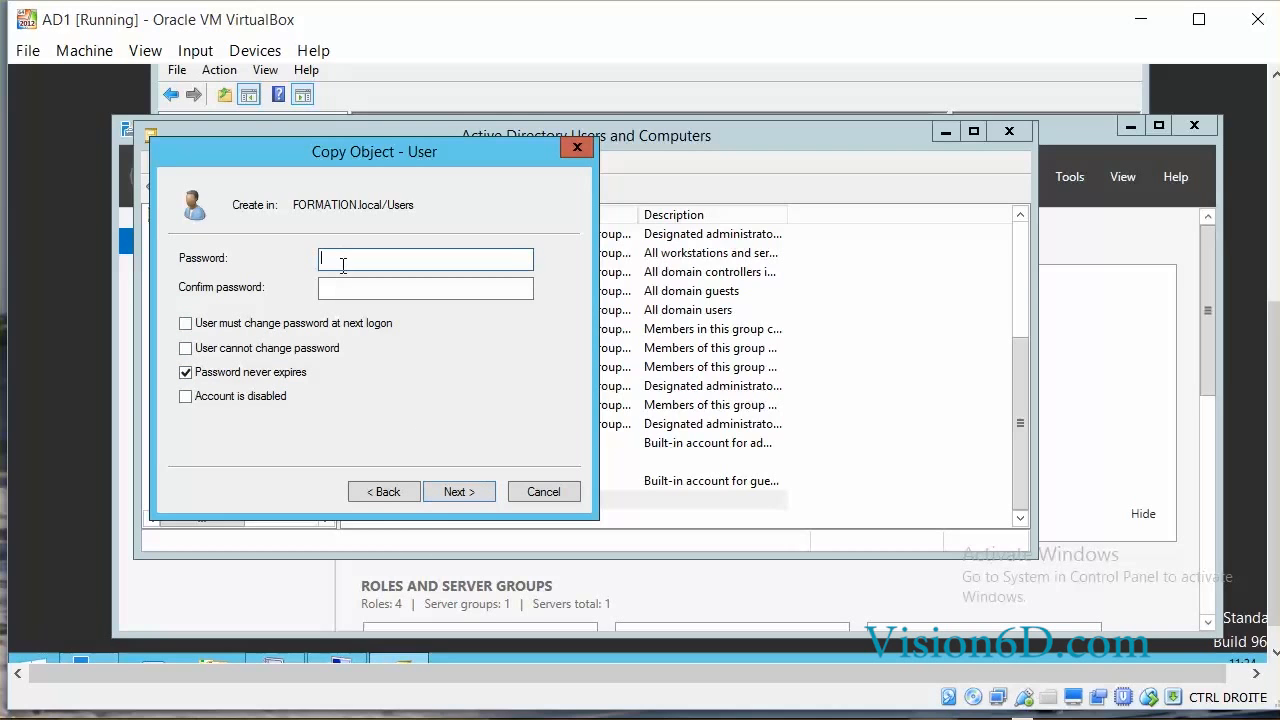
text(••••)
click(336, 292)
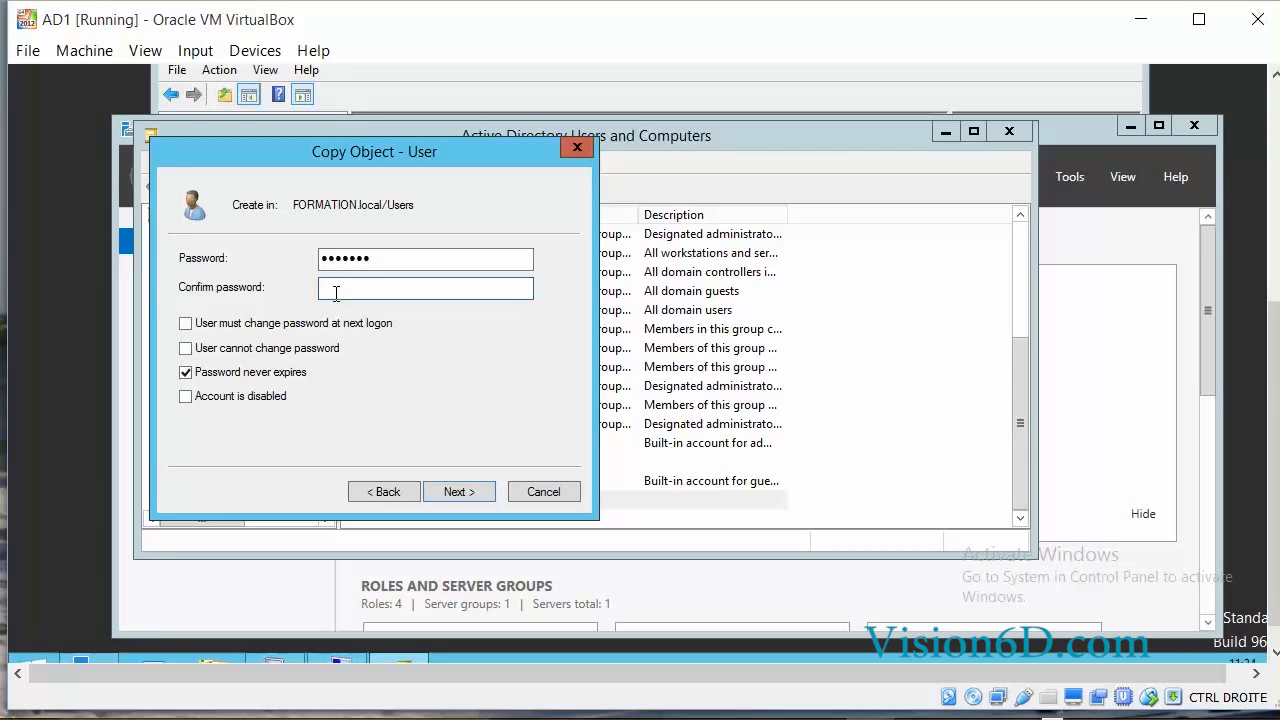
text(•••••)
click(473, 492)
click(473, 492)
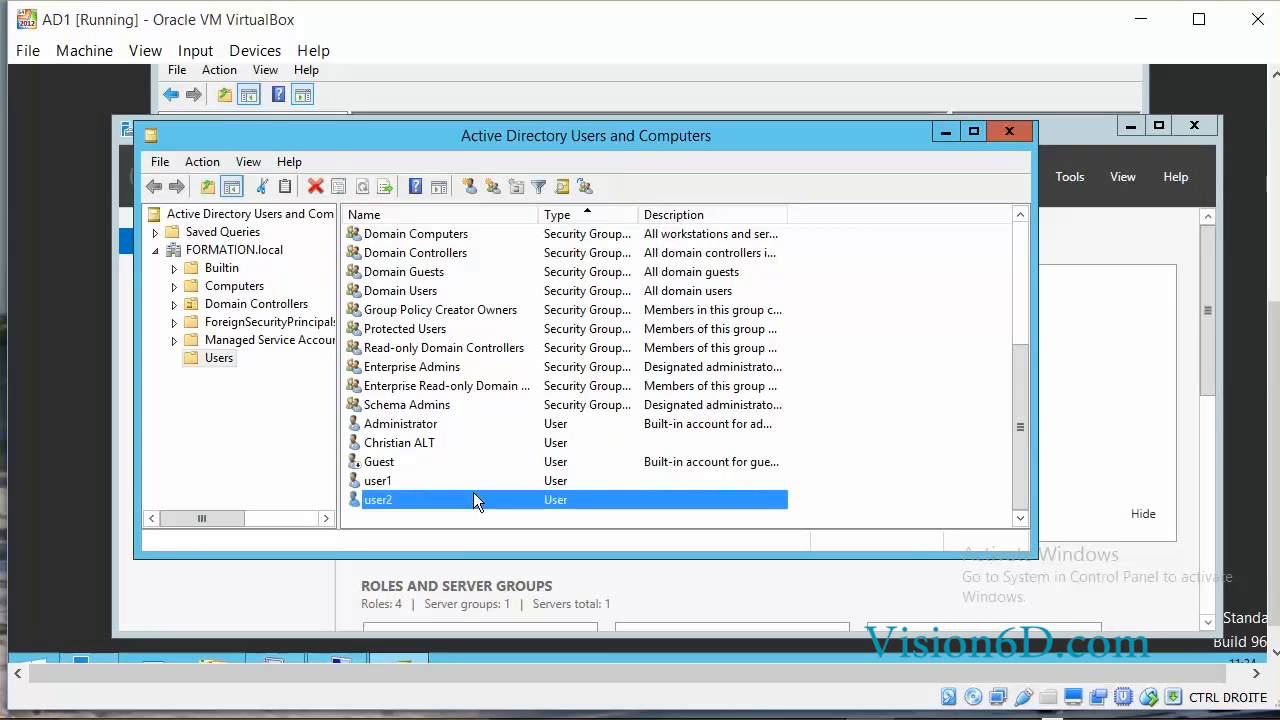
Copy user2 into a new account user3 and enter its password twice.
right_click(402, 498)
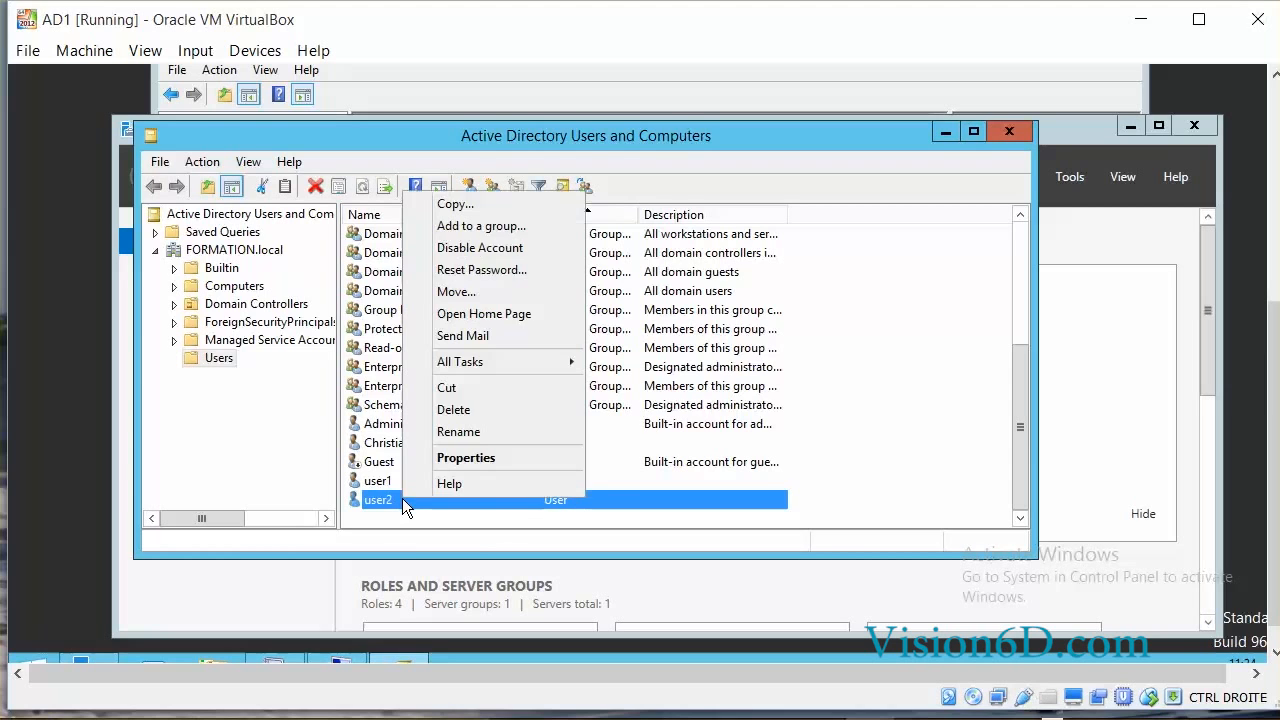
click(472, 205)
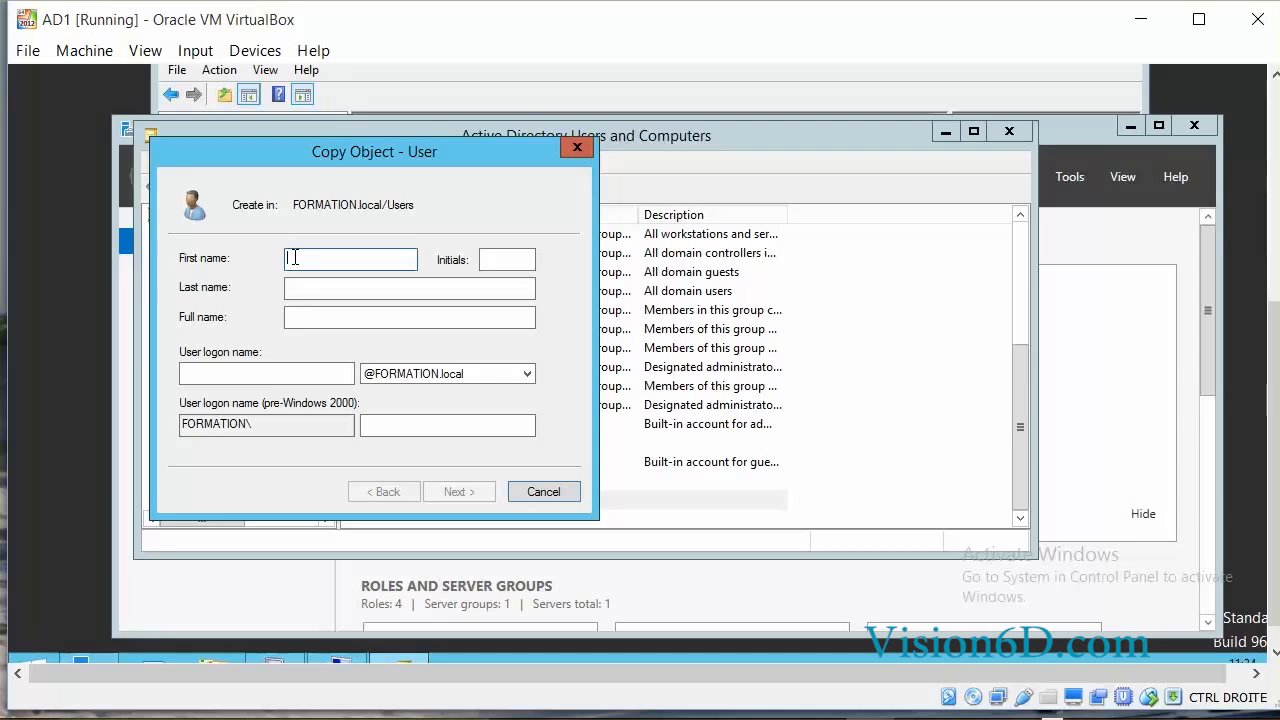
text(us)
click(209, 374)
text(user)
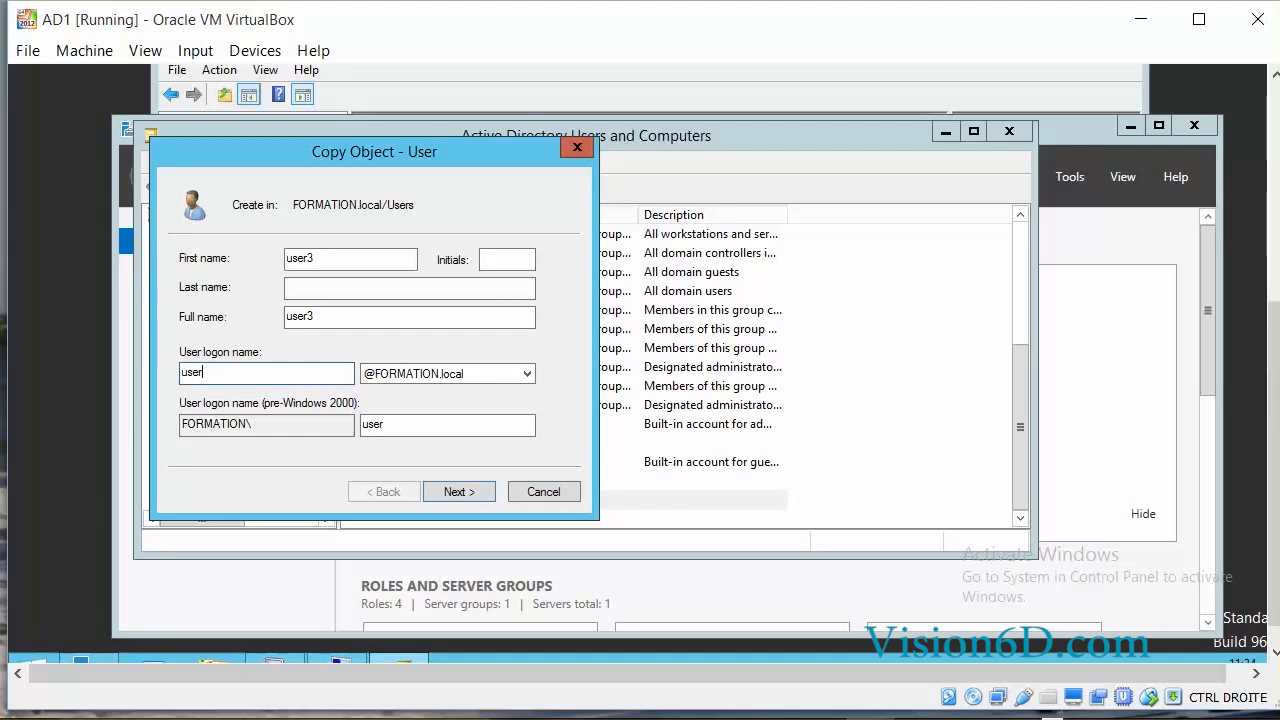
text(3)
click(478, 489)
text(P@ssw0rd)
click(320, 286)
text(P@ssw0rd)
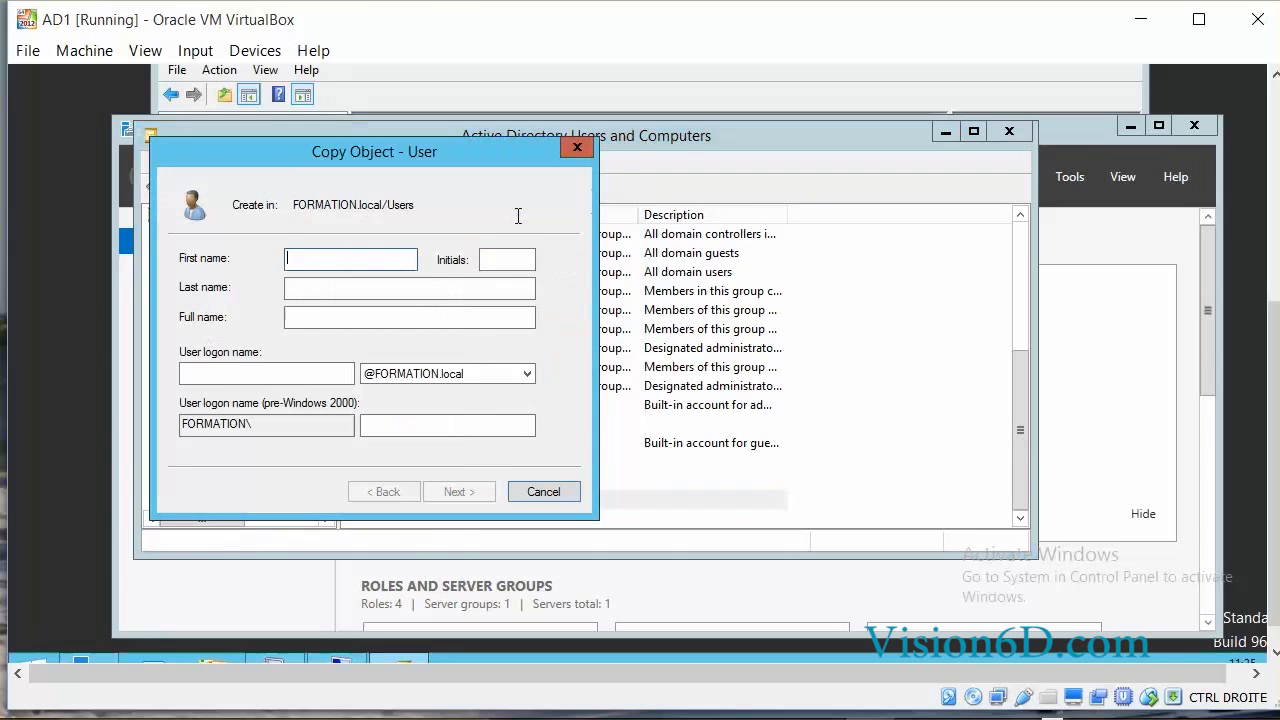
Create user4 with logon name user4 and its password.
text(user4)
click(191, 368)
text(user4)
click(459, 491)
text(•••••••)
key(Tab)
text(•••••••)
click(478, 490)
click(478, 490)
Copy user4 into a new account manager1 with its password.
right_click(478, 492)
click(524, 200)
text(manager1)
click(200, 373)
text(manager)
click(459, 491)
text(P@ssw0rd)
key(Tab)
text(P@ssw0rd)
click(470, 491)
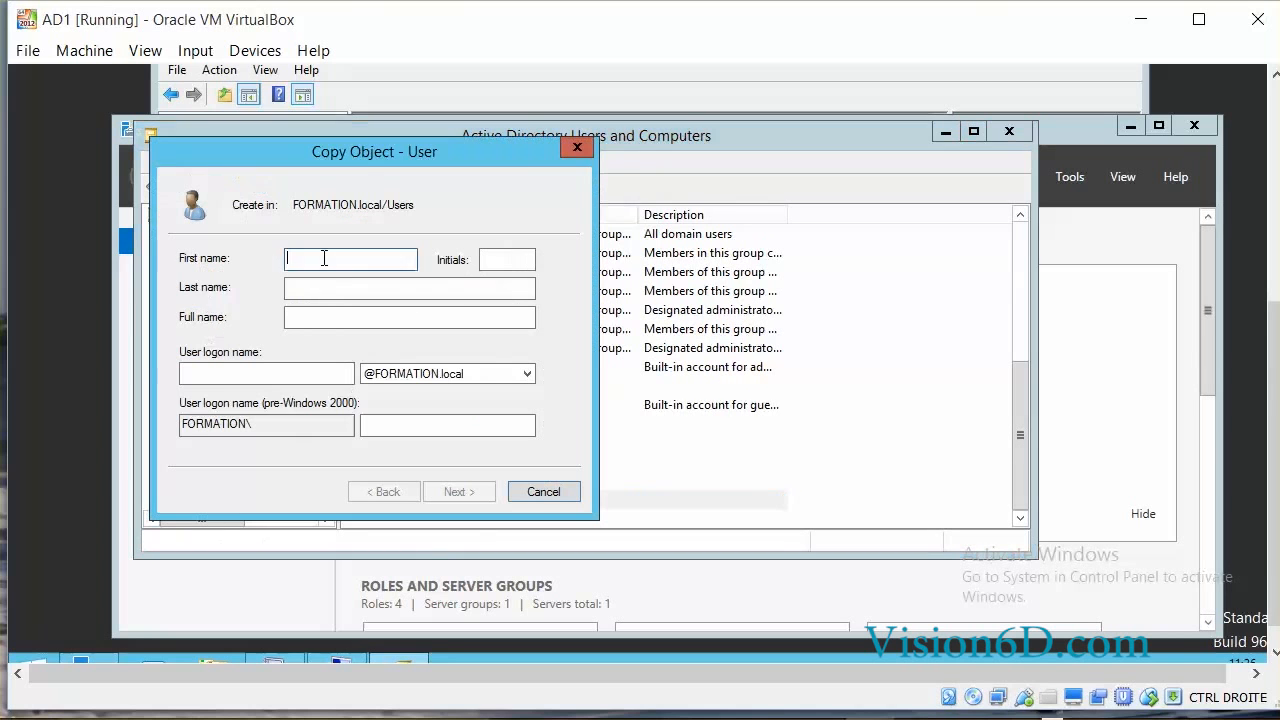
Create user21 with logon name user21 and its password.
text(user21)
click(191, 373)
text(user21)
click(459, 491)
text(•••••••)
key(Tab)
text(•••••)
click(459, 491)
click(463, 493)
Copy user21 into a new account user22 with its password.
right_click(463, 496)
click(510, 200)
text(user22)
click(191, 373)
text(user22)
click(459, 491)
text(•••)
key(Tab)
text(•••••••)
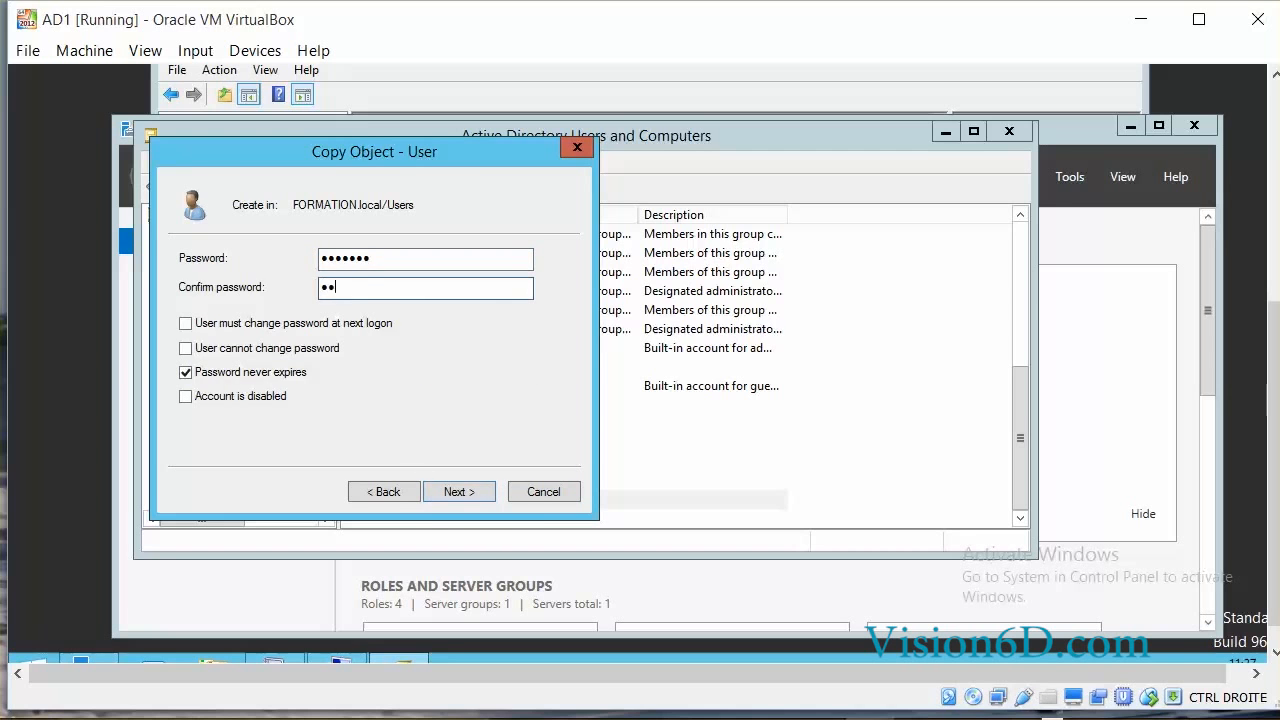
click(459, 491)
click(463, 493)
Copy user22 into a new account user23 with its password.
right_click(482, 500)
click(515, 200)
text(user2323)
click(459, 491)
text(•••••••)
key(Tab)
Copy user23 into a new account user24 with its password.
text(•••••••)
click(459, 491)
click(463, 493)
right_click(482, 500)
click(515, 200)
text(user24)
click(191, 373)
text(user24)
click(459, 491)
text(•••••••)
key(Tab)
Copy user24 into a new account manager2 with its password.
text(•••••••)
click(459, 491)
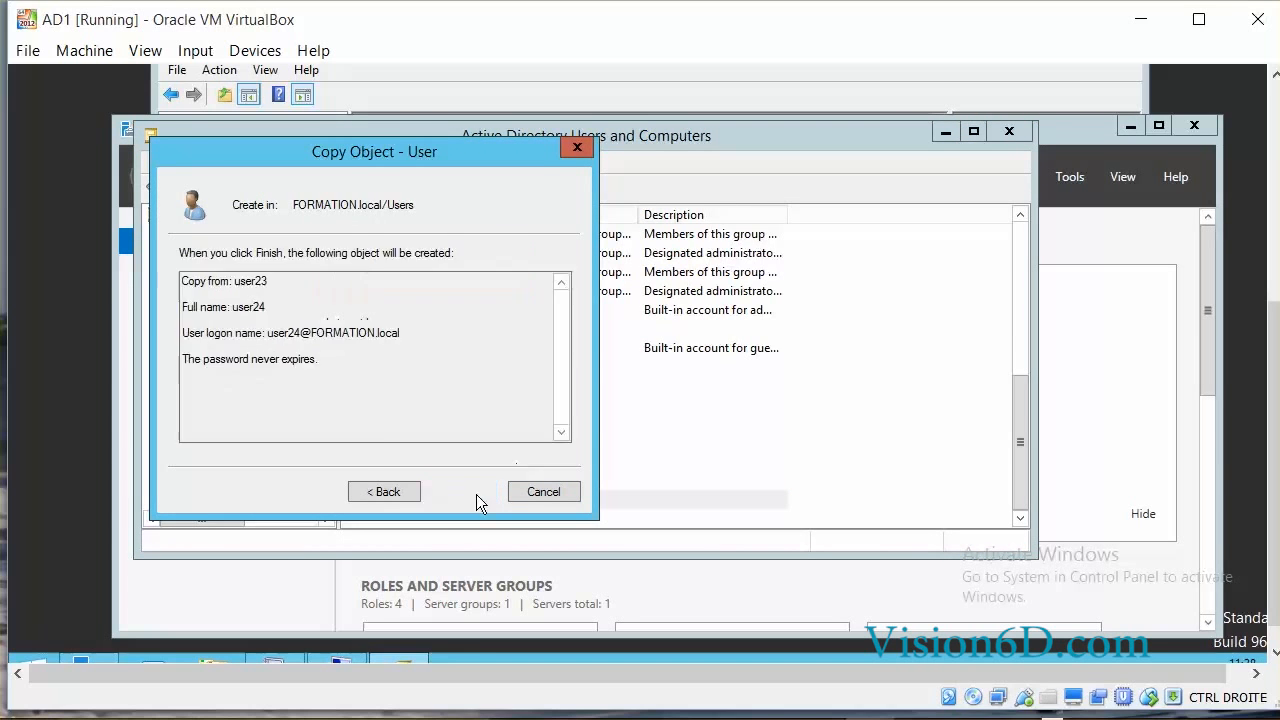
click(463, 493)
right_click(482, 500)
click(515, 200)
text(manager2)
click(224, 375)
text(manager2)
click(459, 491)
text(•••••••)
key(Tab)
Copy manager2 into a new account sysadmin with its password.
text(•••••••)
click(459, 491)
click(463, 493)
right_click(472, 499)
click(500, 204)
text(sysadmin)
click(267, 371)
text(sysadmin)
click(459, 491)
text(•••••••)
key(Tab)
text(•••••••)
click(459, 491)
click(463, 493)
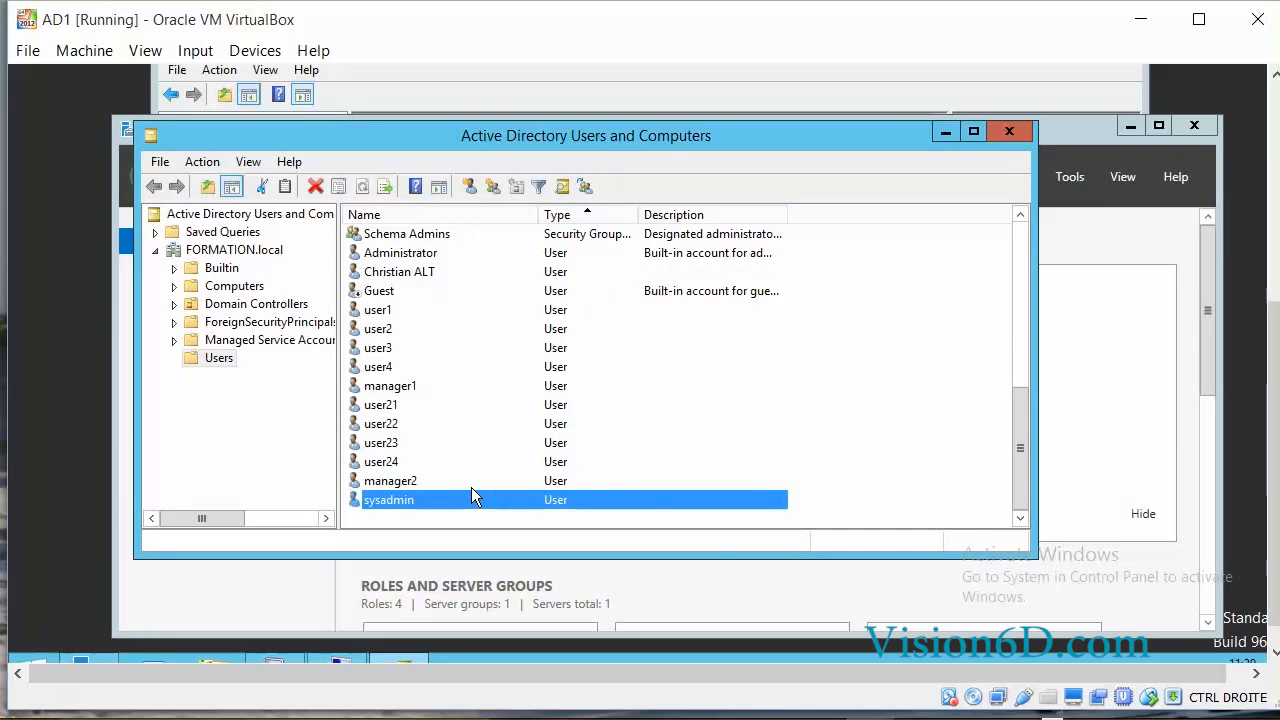
click(196, 360)
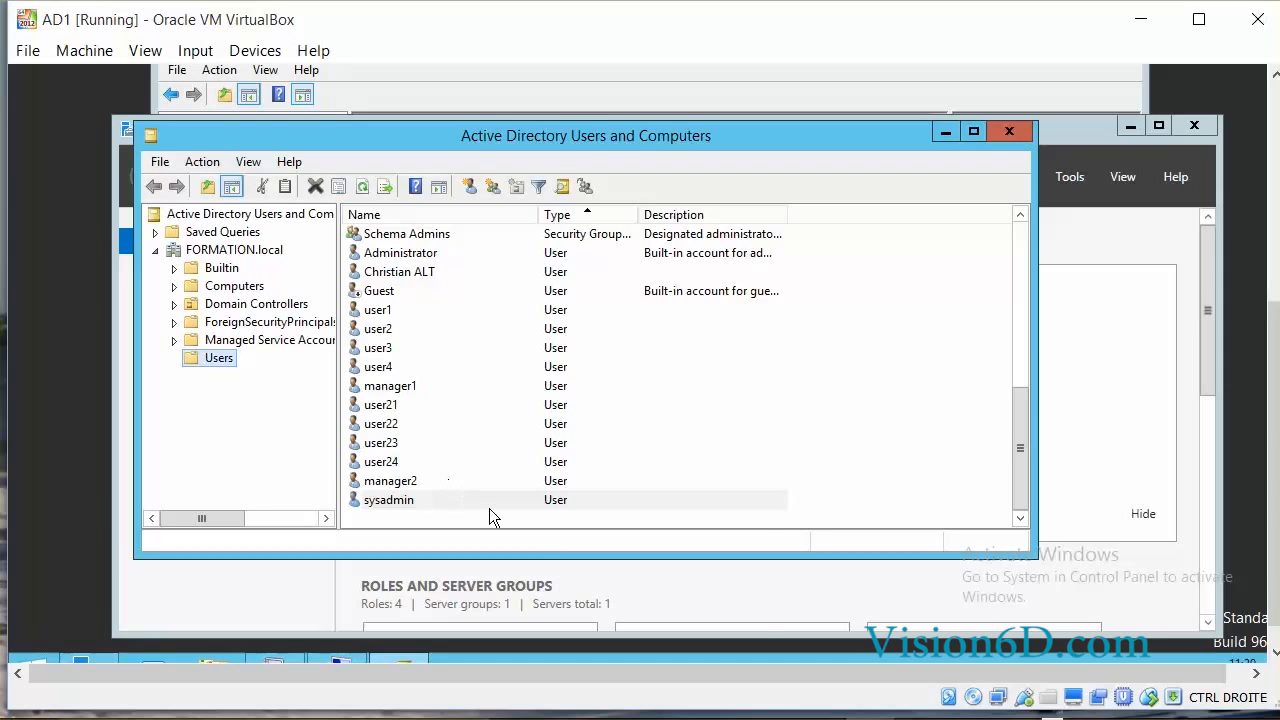
mouse_move(673, 719)
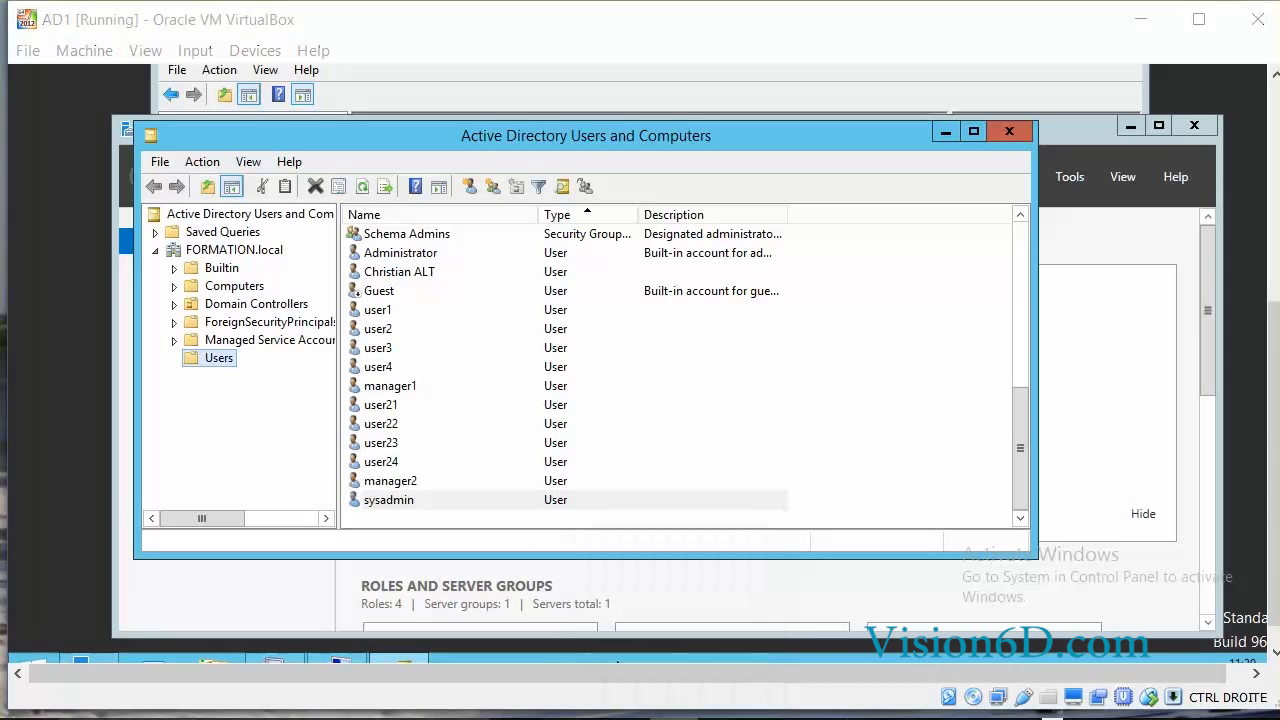